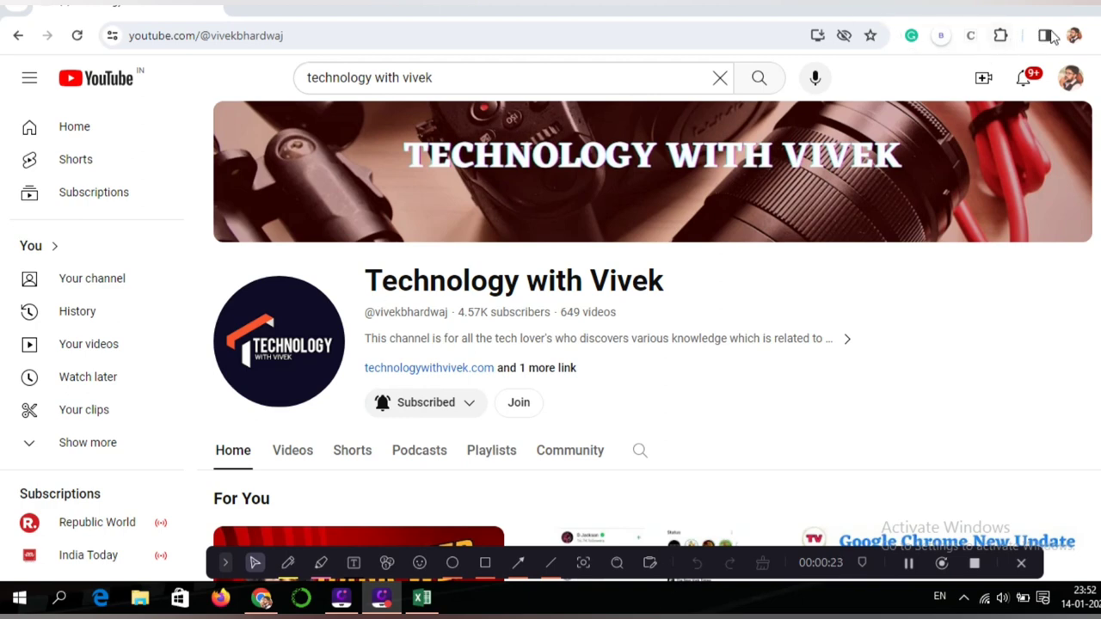
Close the Chrome YouTube window to reveal the desktop
left_click(1090, 8)
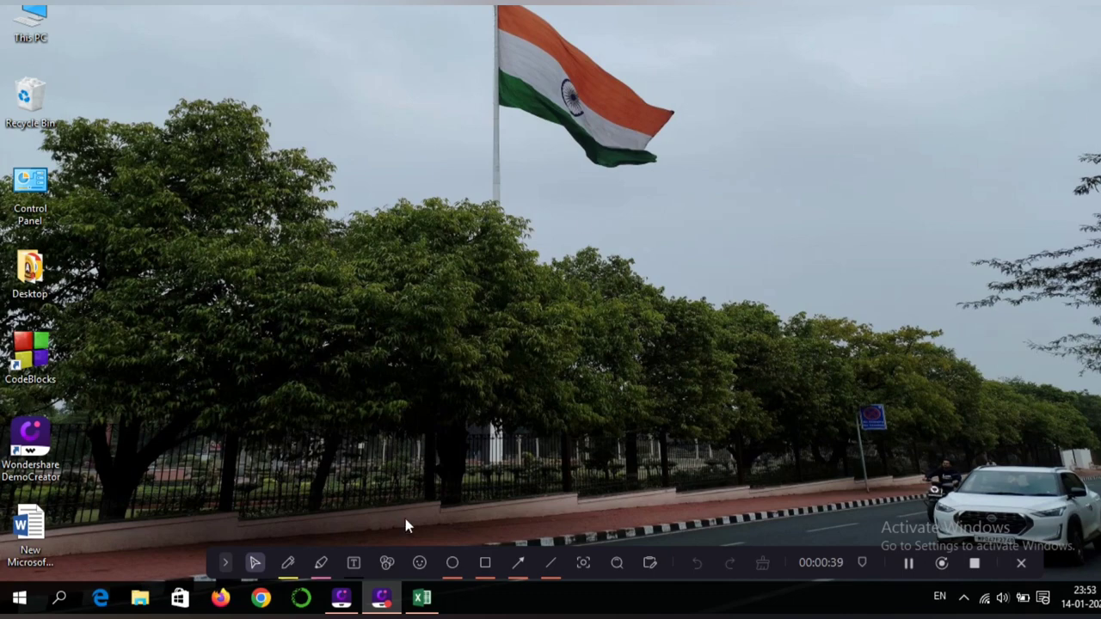
Enter 1 and 2 in G4:G5 and fill the series down to 12 in G15
left_click(422, 598)
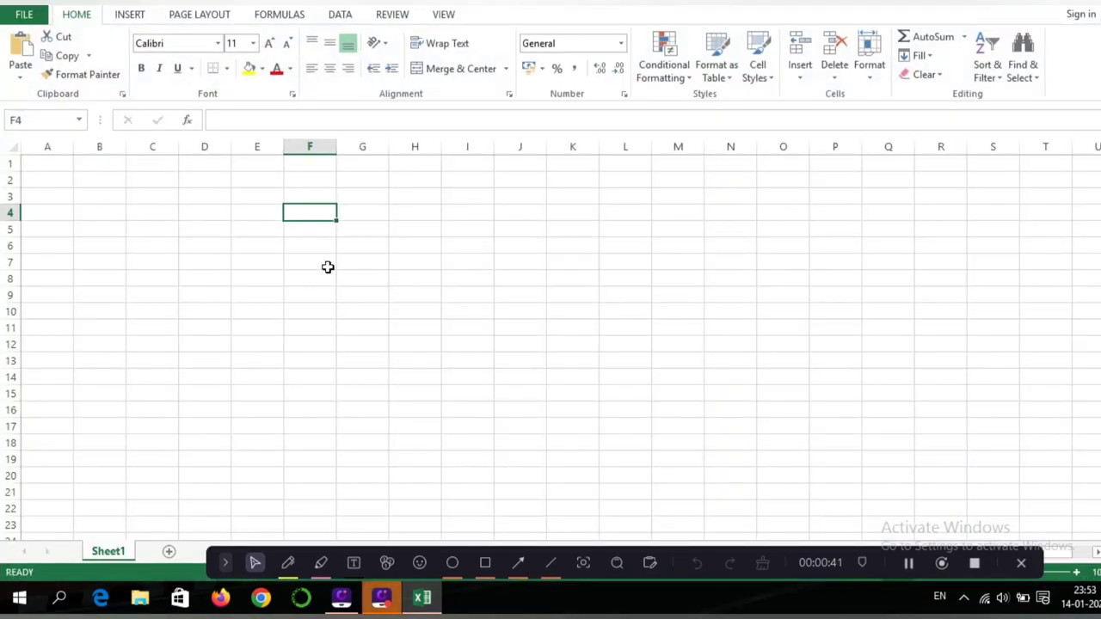
left_click(350, 212)
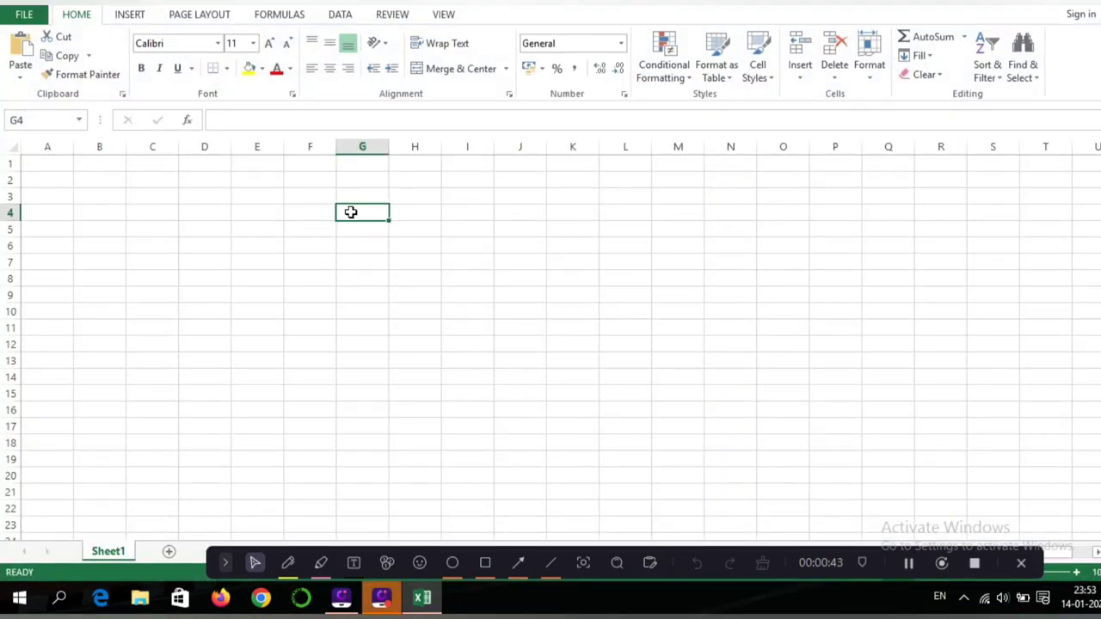
type("1")
key("Return")
type("2")
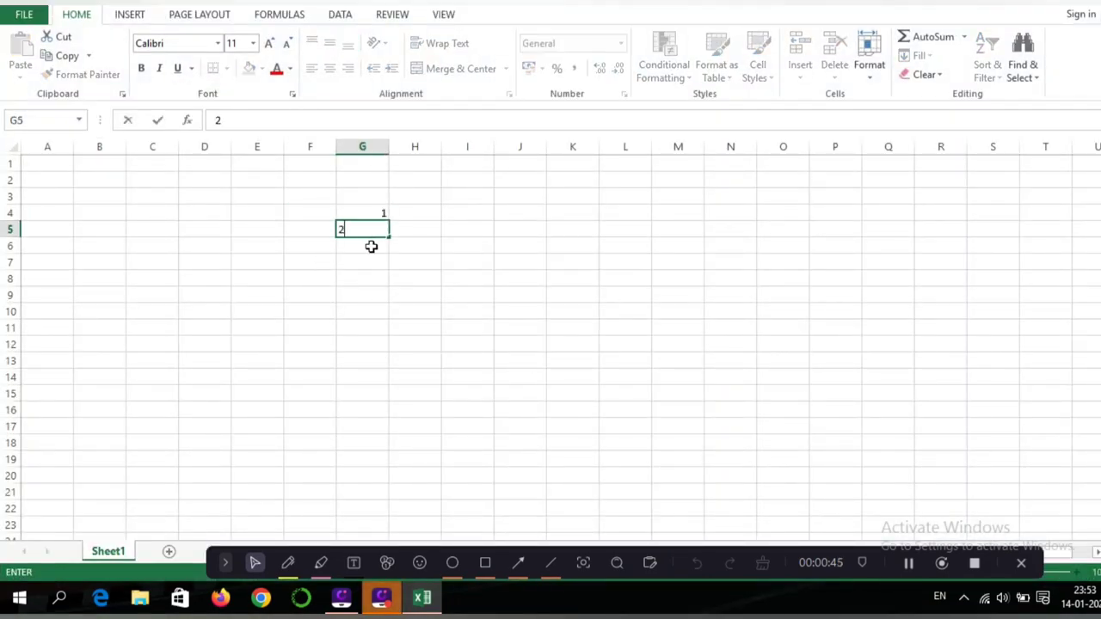
key("Return")
left_click_drag(369, 211, 390, 396)
Type v, g and b into H4, H5 and H6, then fill v down to H15
left_click(424, 210)
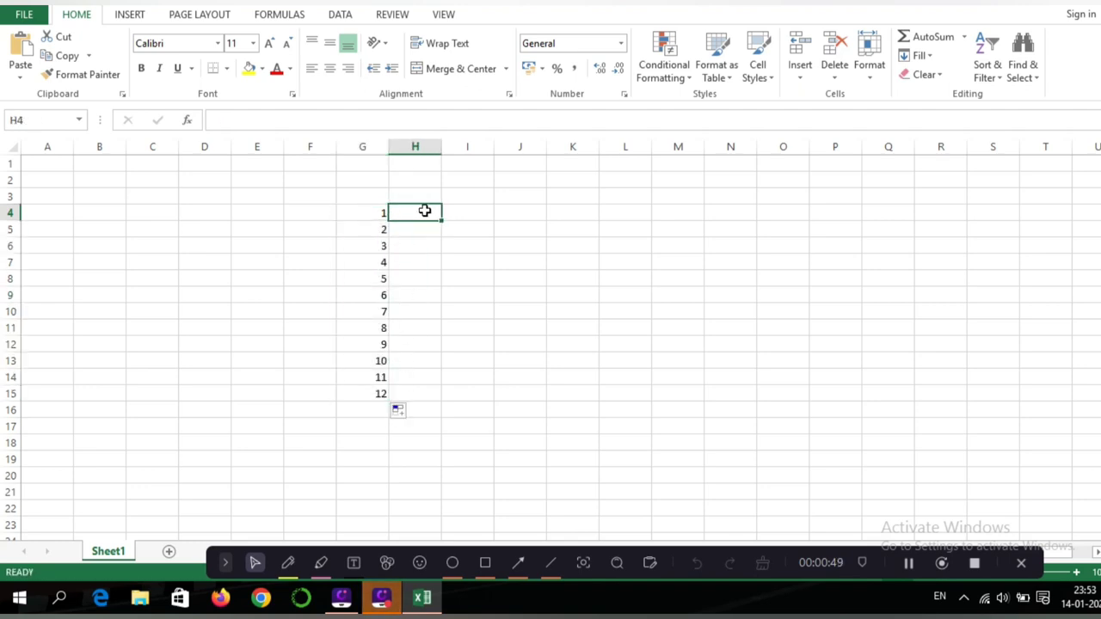
type("v")
left_click(429, 247)
type("b")
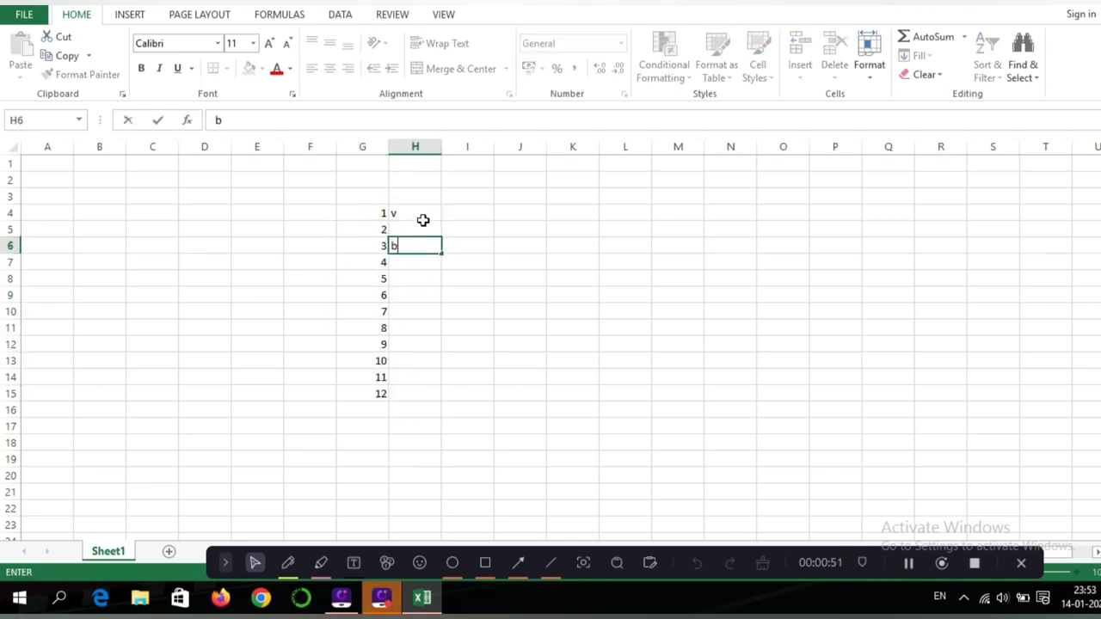
left_click(420, 227)
type("g")
key("Return")
left_click(423, 215)
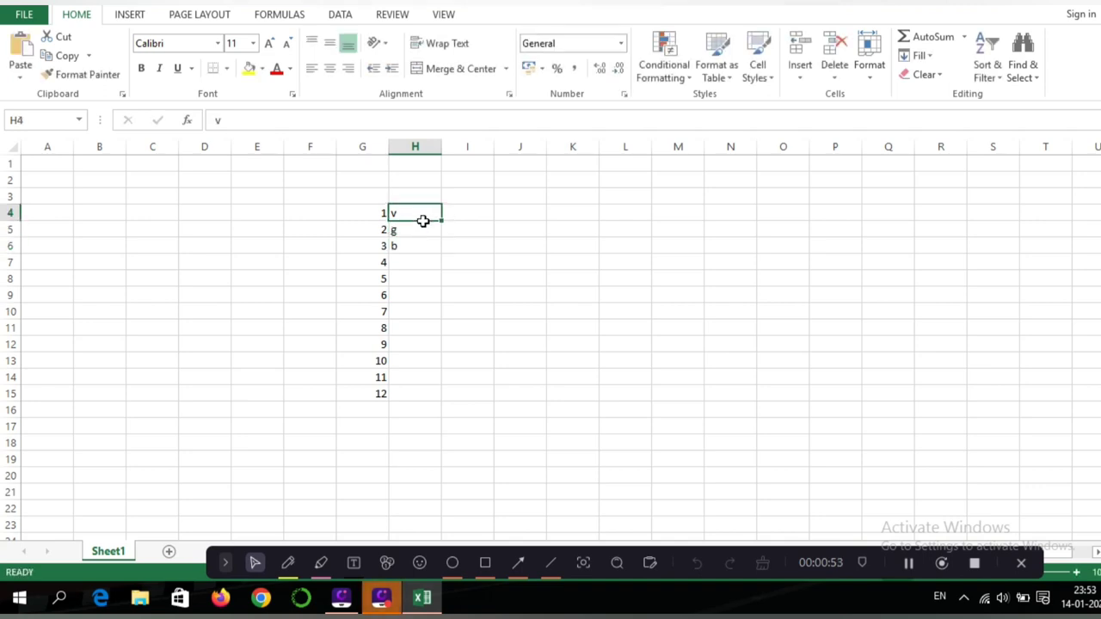
mouse_move(423, 221)
left_mouse_down()
mouse_move(436, 229)
mouse_move(431, 396)
left_mouse_up()
left_click(425, 213)
Delete the 12 and v in row 15 and clear the entries 7 through 11
left_click(508, 295)
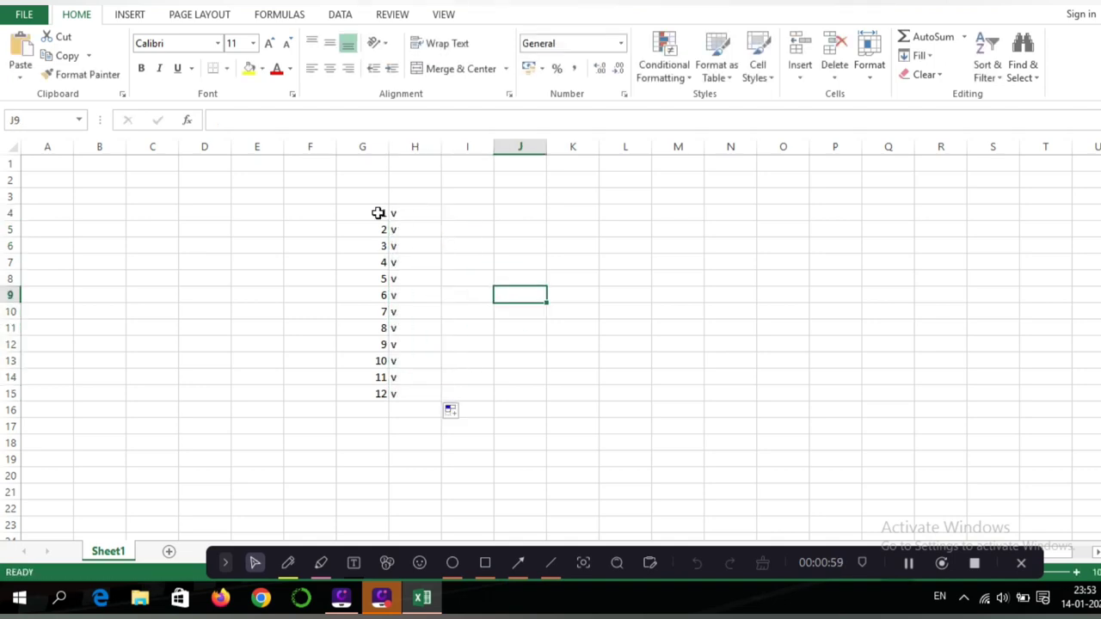
left_click(402, 399)
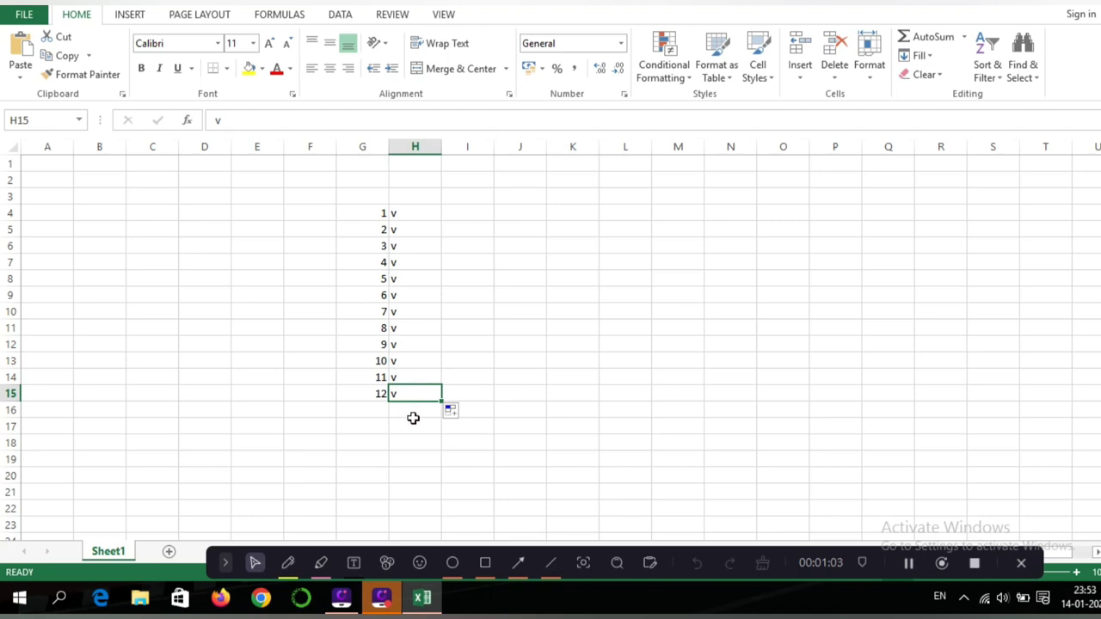
key("Delete")
left_click(376, 393)
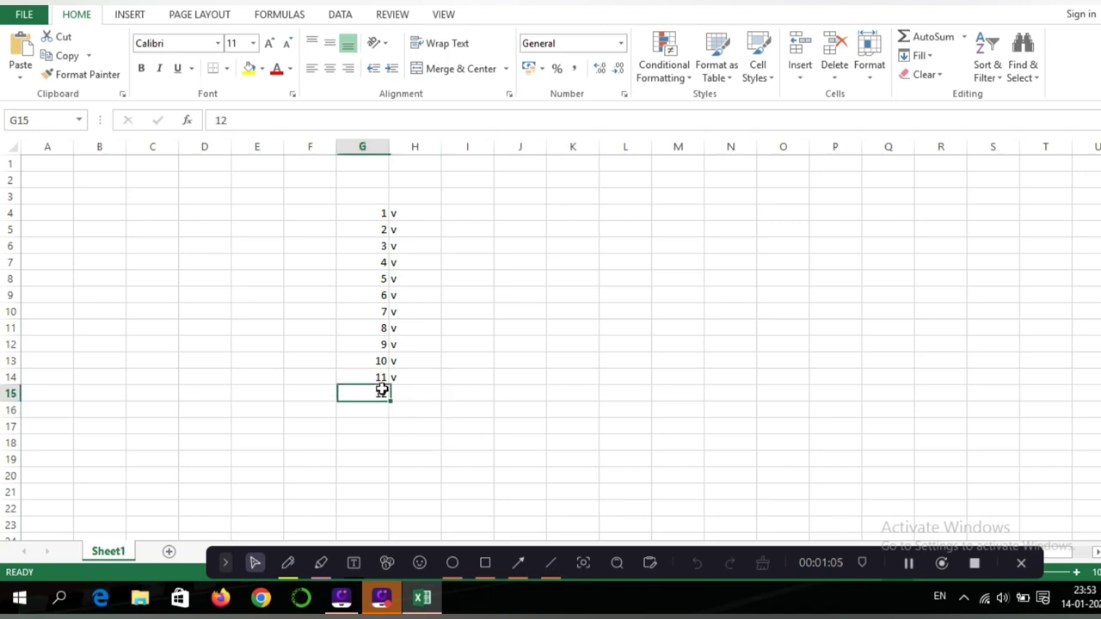
key("Delete")
left_click_drag(373, 340, 408, 375)
key("ctrl+c")
key("Delete")
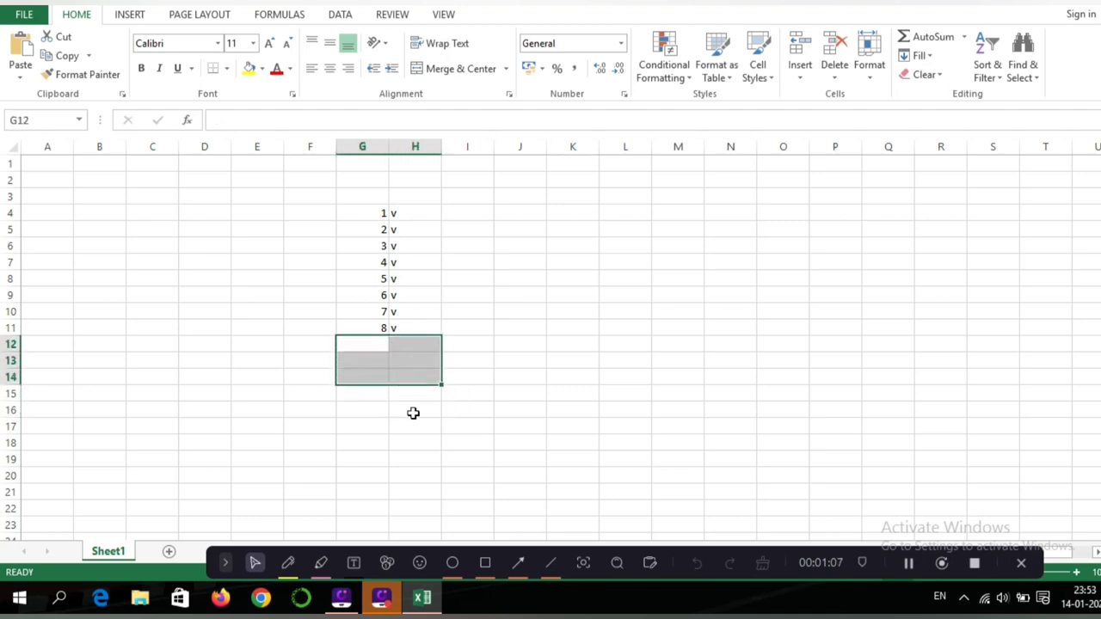
left_click_drag(380, 313, 408, 348)
key("Delete")
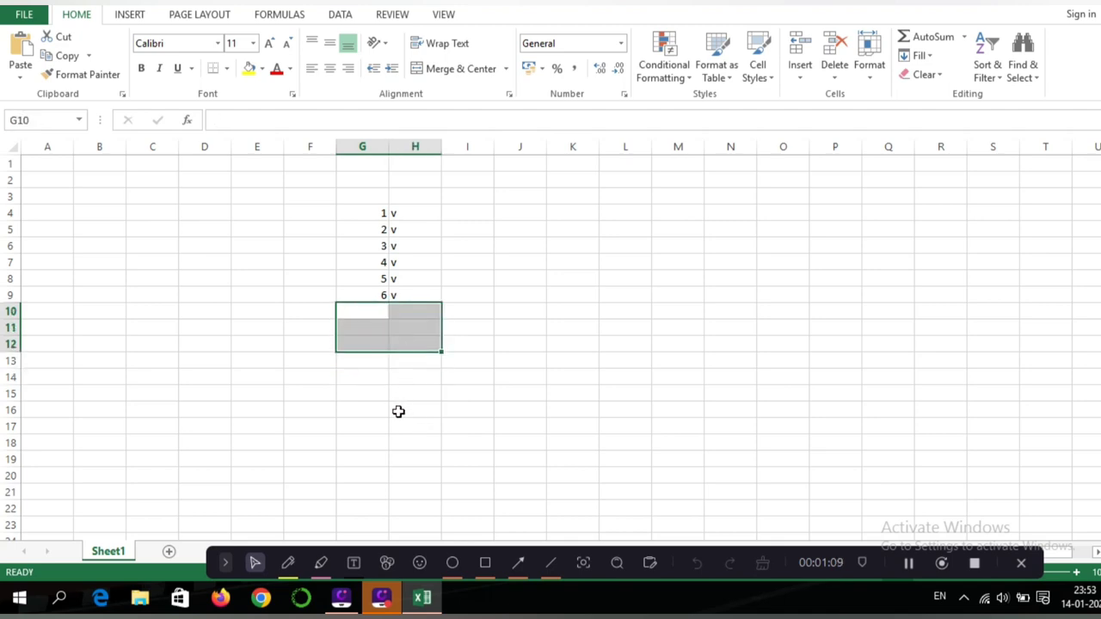
left_click(398, 410)
Restore the 7–11 entries, then shrink G4:H14 back to row 4, clearing everything below
key("ctrl+z")
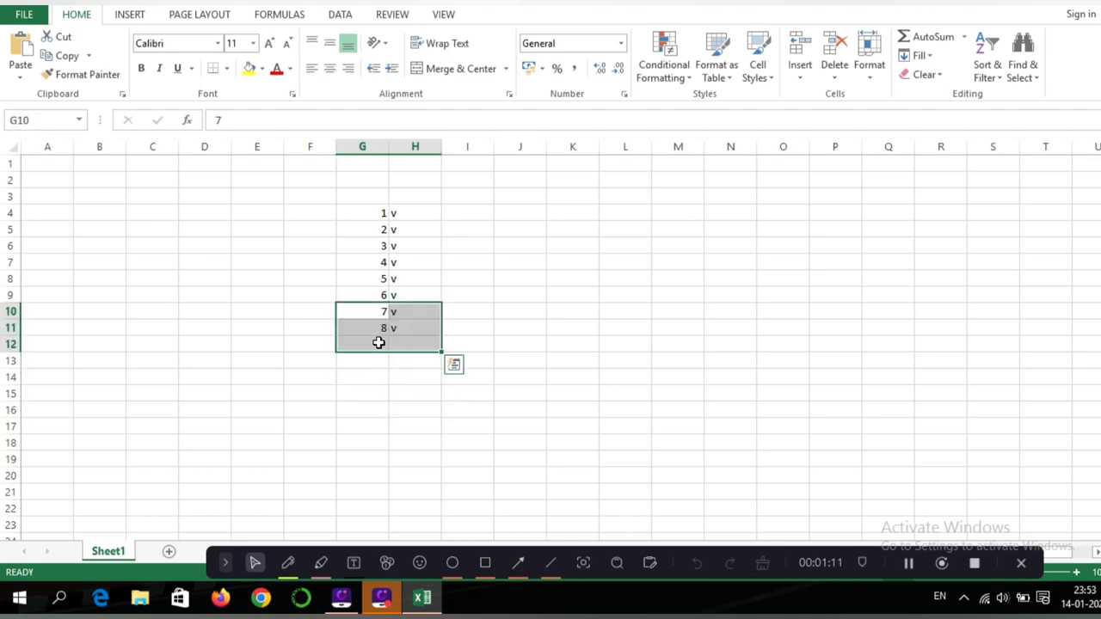
left_click(377, 372)
key("ctrl+v")
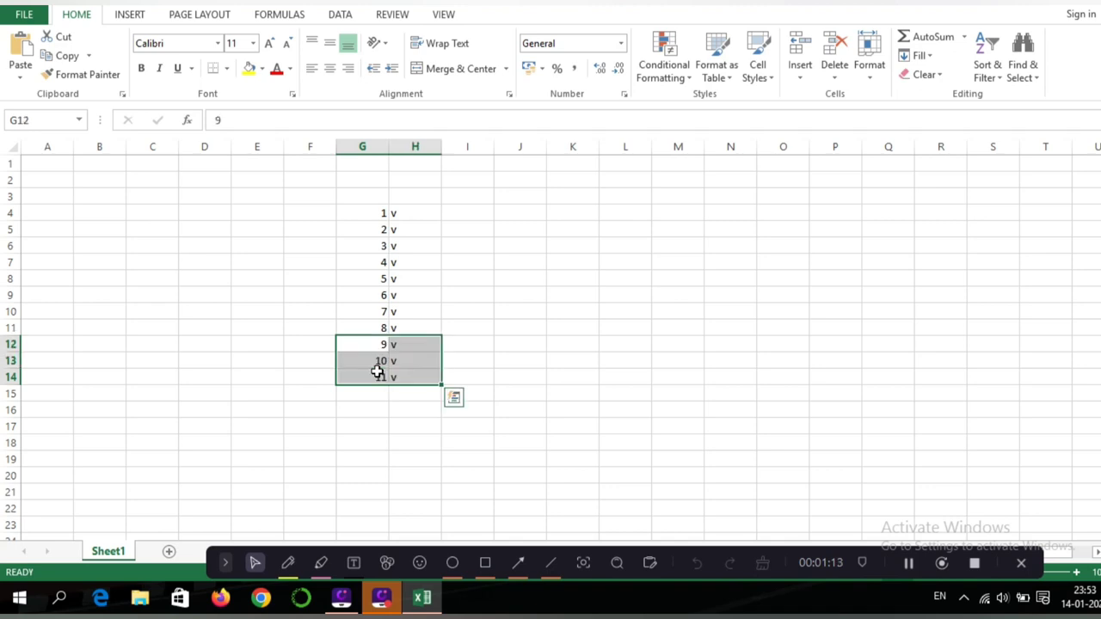
left_click(356, 295)
left_click_drag(387, 212, 423, 378)
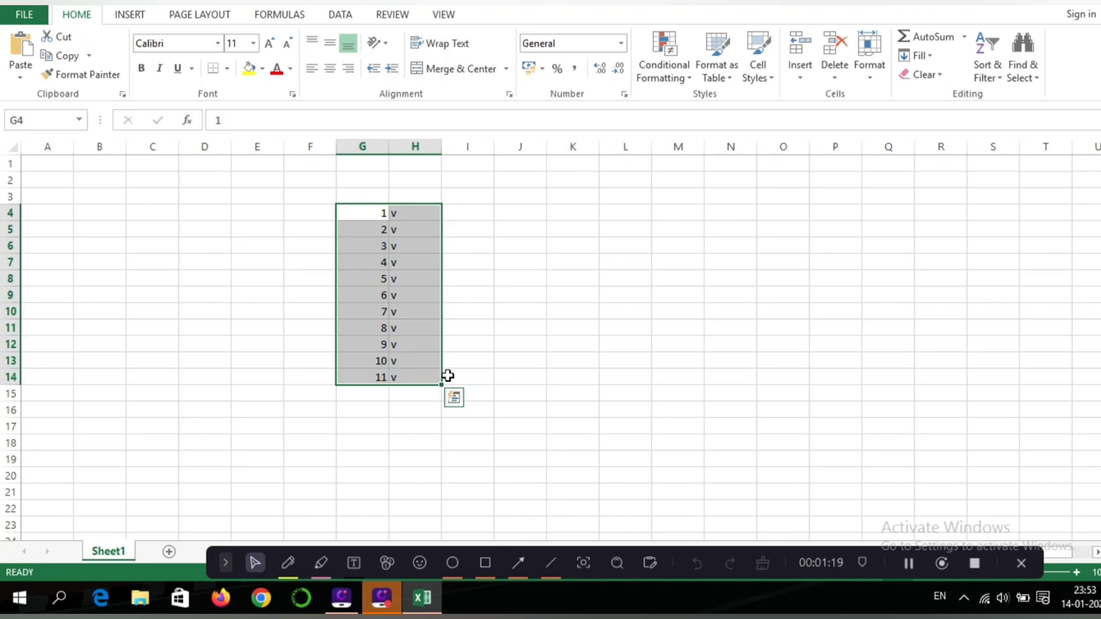
left_click_drag(442, 384, 435, 235)
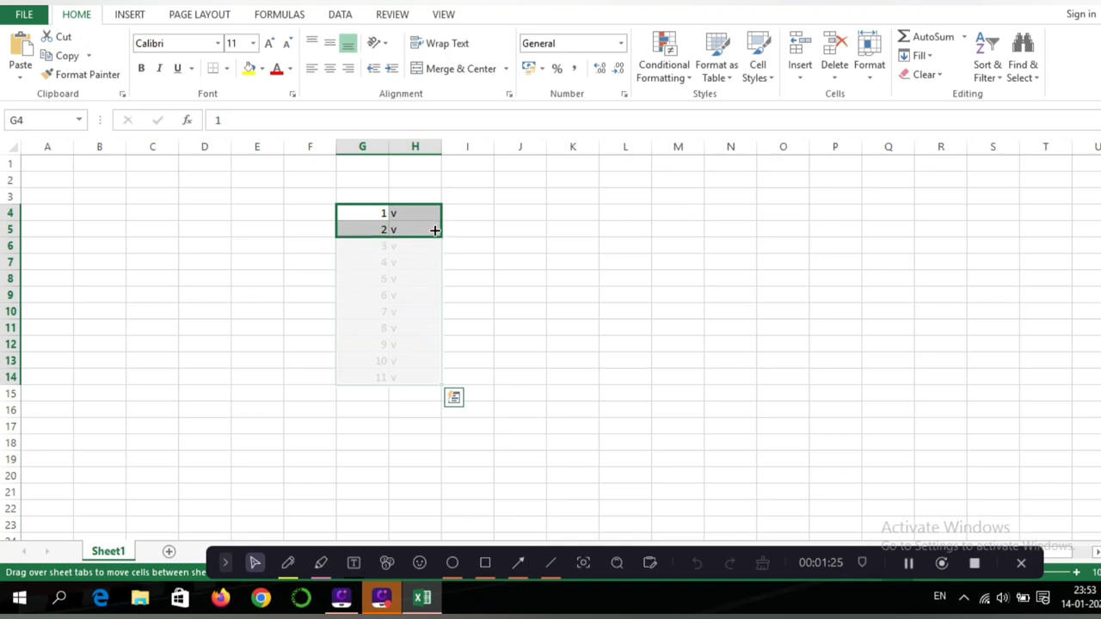
left_click_drag(435, 230, 433, 224)
Type sample text: ffff in I7, fffff in J7 and J8, plus ff and fff entries nearby
left_click(525, 248)
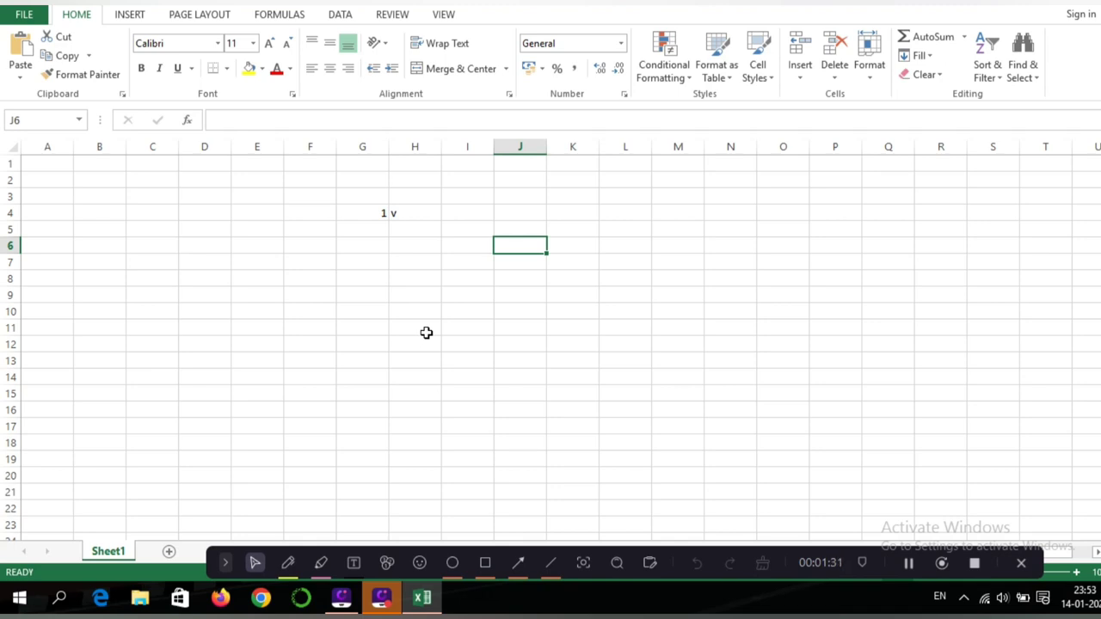
left_click(473, 261)
type("ffff")
left_click(505, 261)
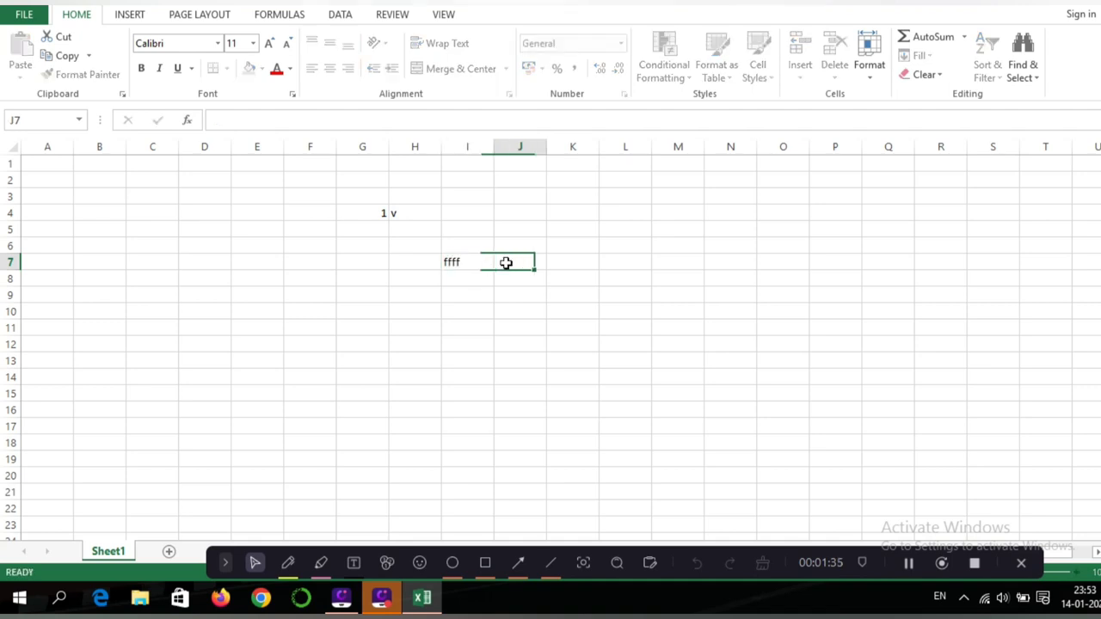
type("fffff")
left_click(565, 261)
type("ff")
left_click(572, 310)
type("fff")
left_click(520, 277)
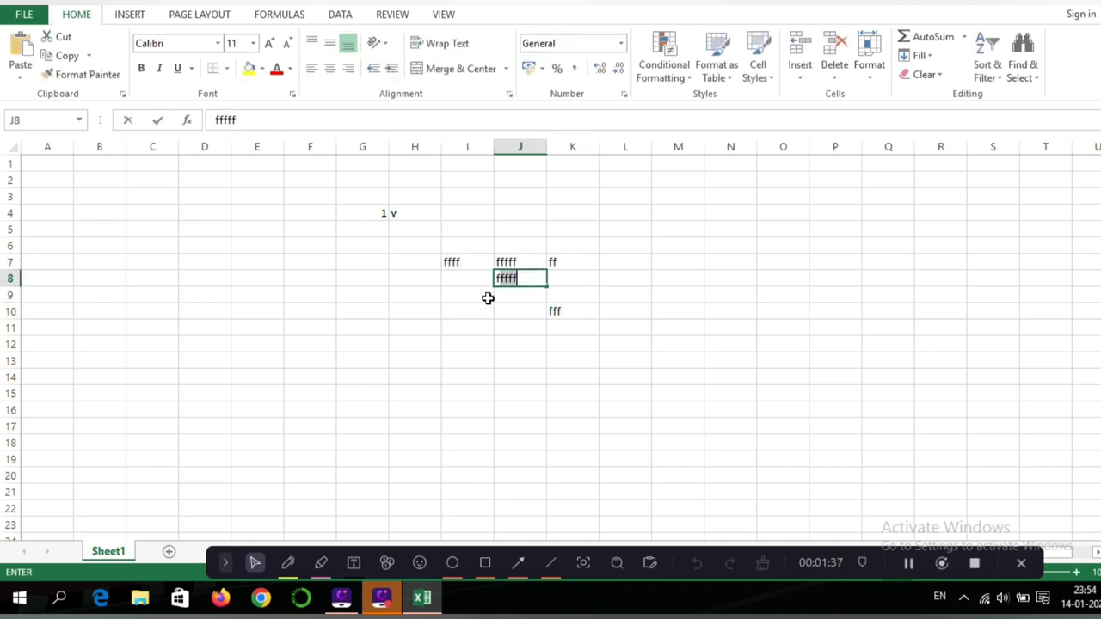
type("fffff")
left_click(467, 311)
Clear column K by dragging the fill handle of I6:K9 back to column J
mouse_move(465, 252)
left_mouse_down()
mouse_move(598, 351)
mouse_move(578, 295)
left_mouse_up()
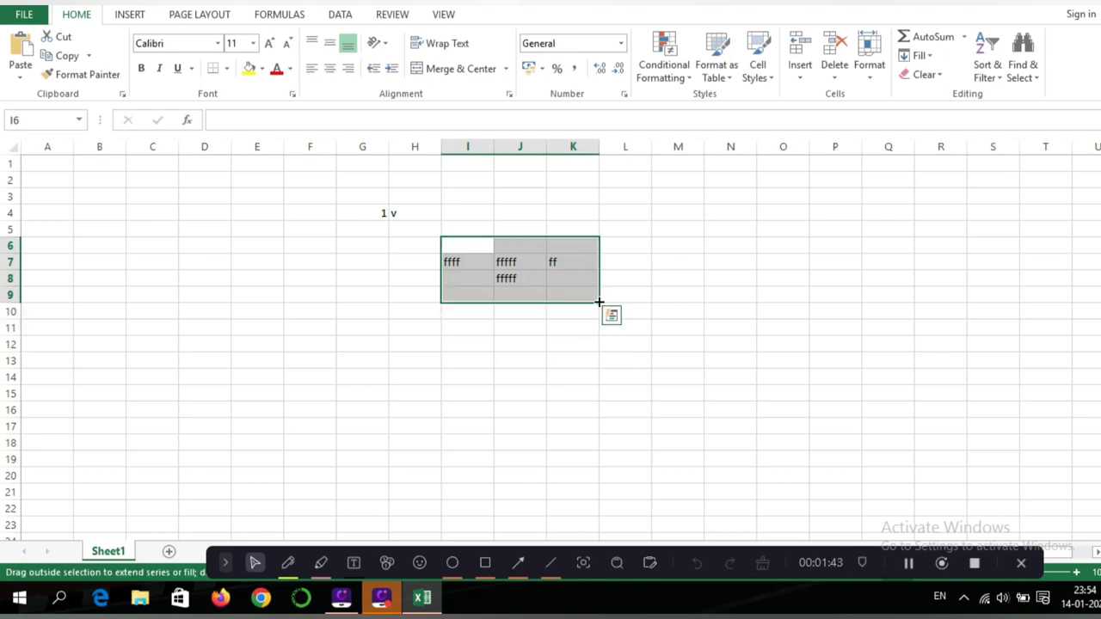
left_click_drag(598, 300, 540, 296)
left_click(603, 397)
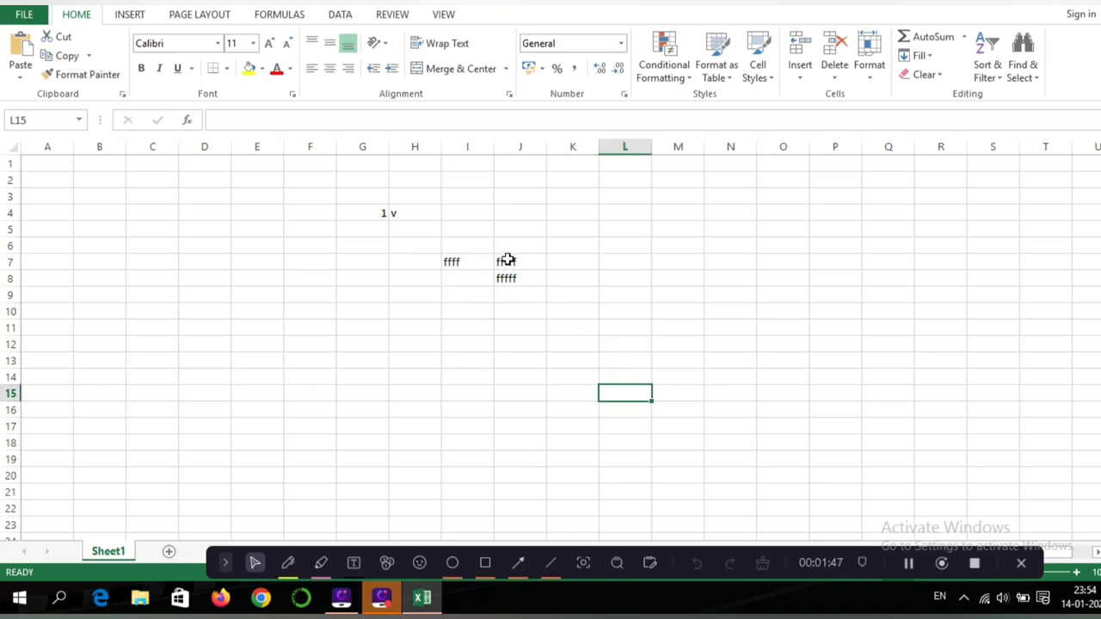
Copy the fffff pair in J7:J8 and paste it into D6:D7 and E6:E7
left_click_drag(507, 260, 509, 277)
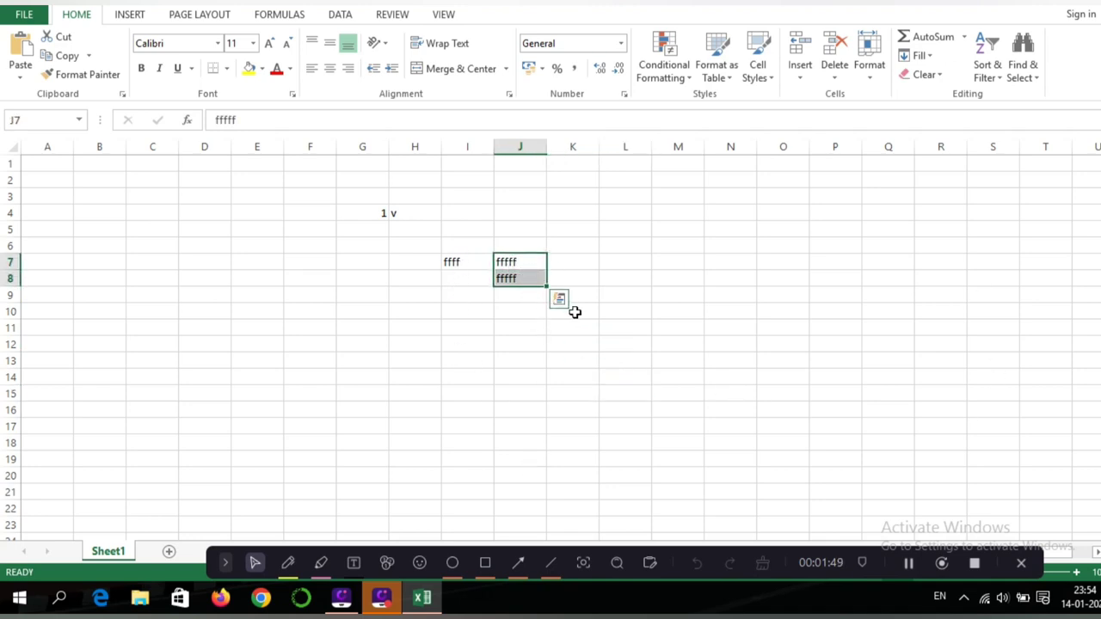
key("ctrl+c")
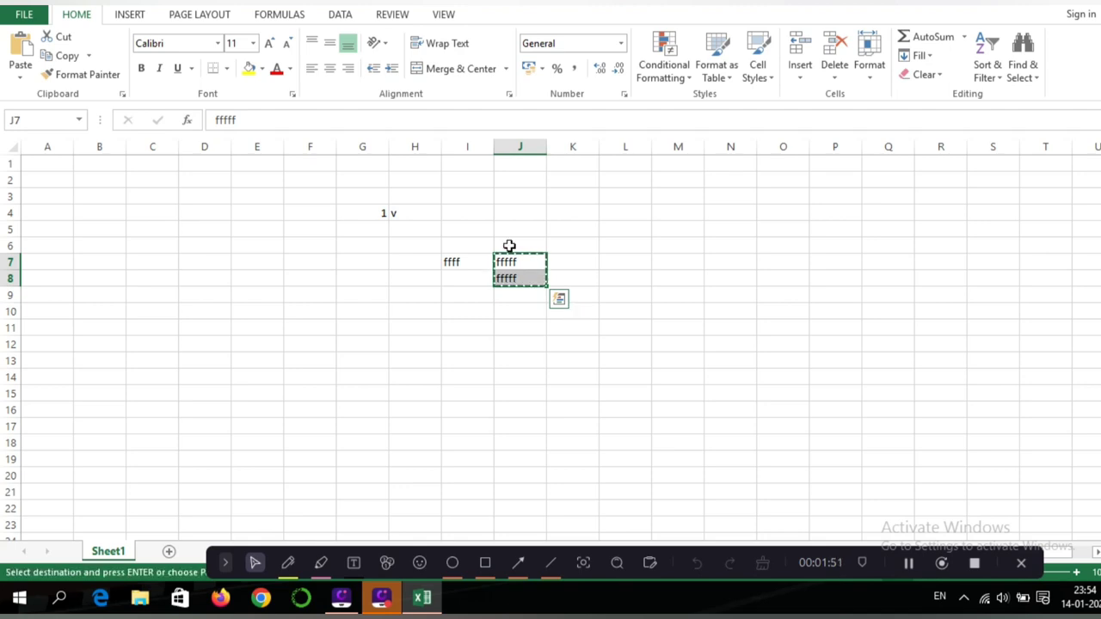
left_click(198, 244)
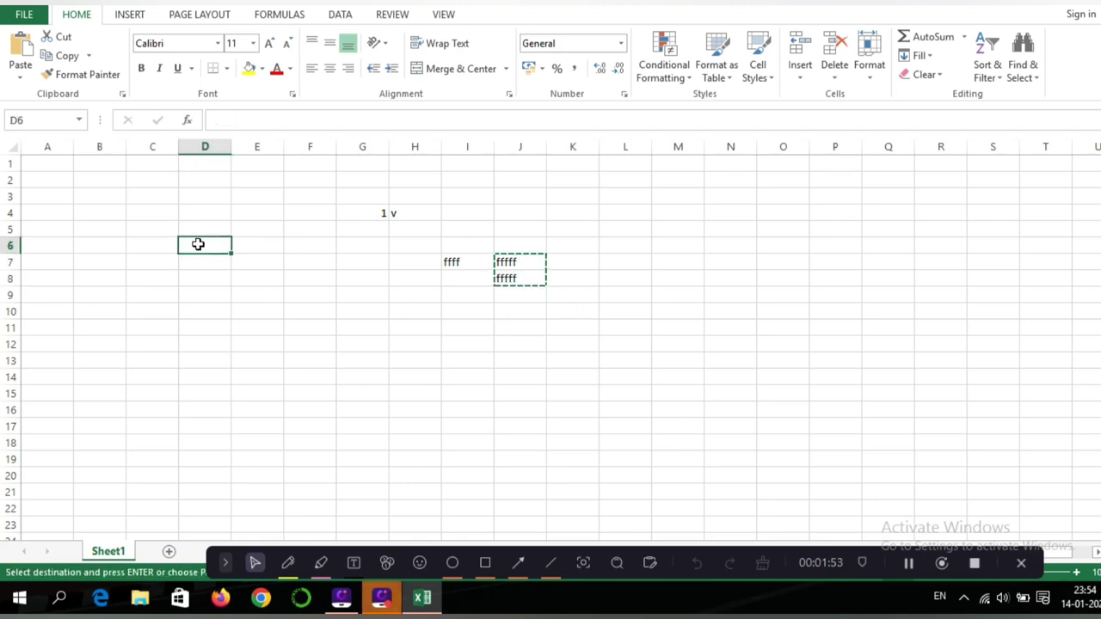
key("ctrl+v")
left_click(236, 245)
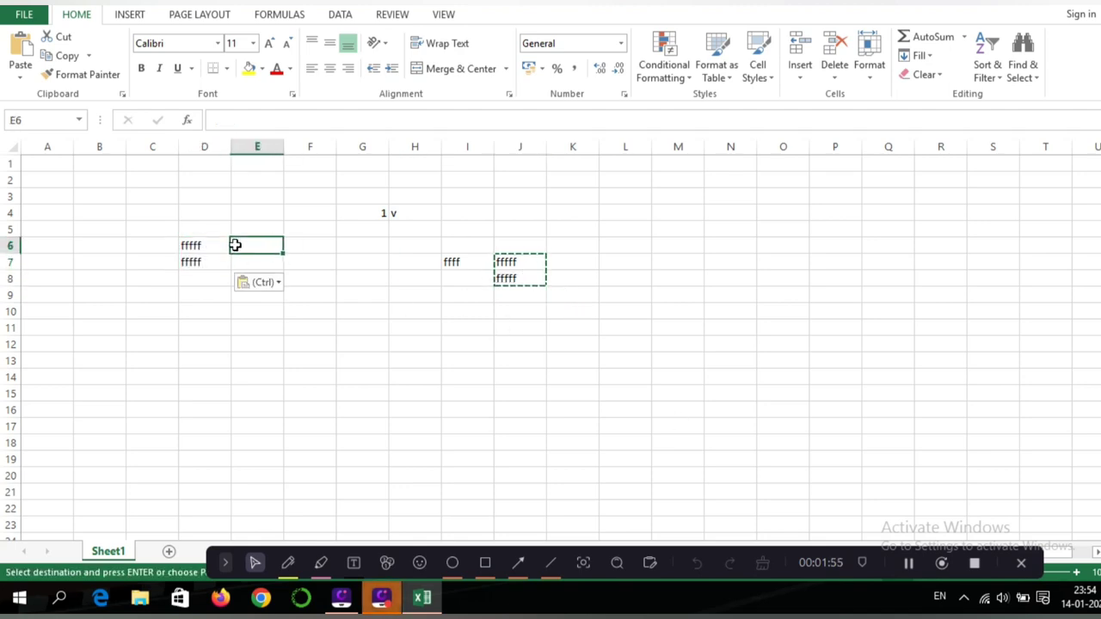
key("ctrl+v")
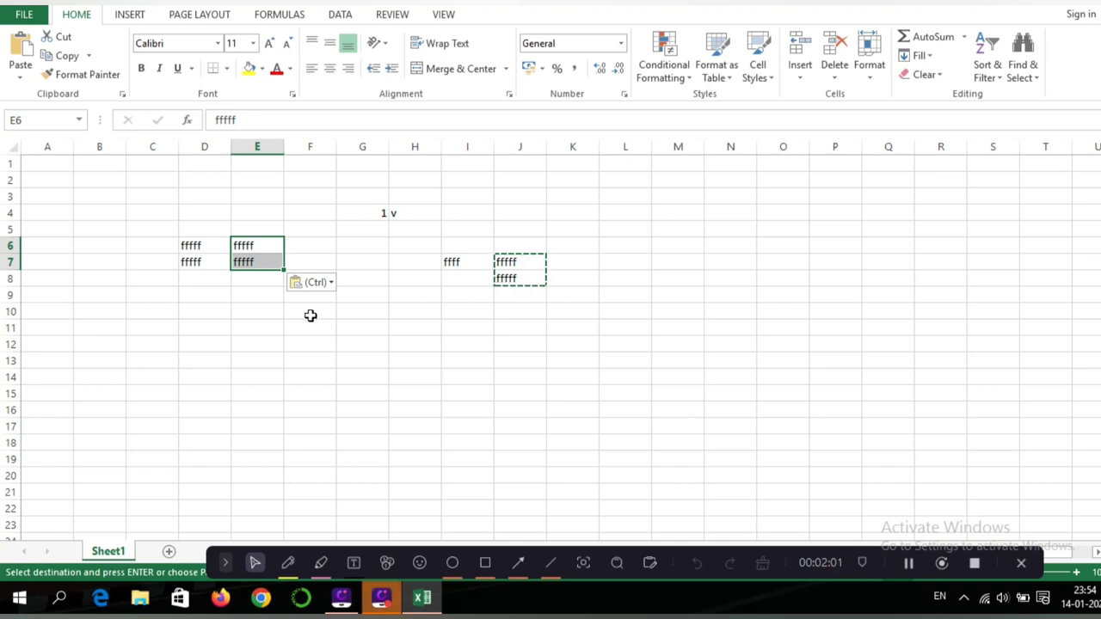
left_click(381, 343)
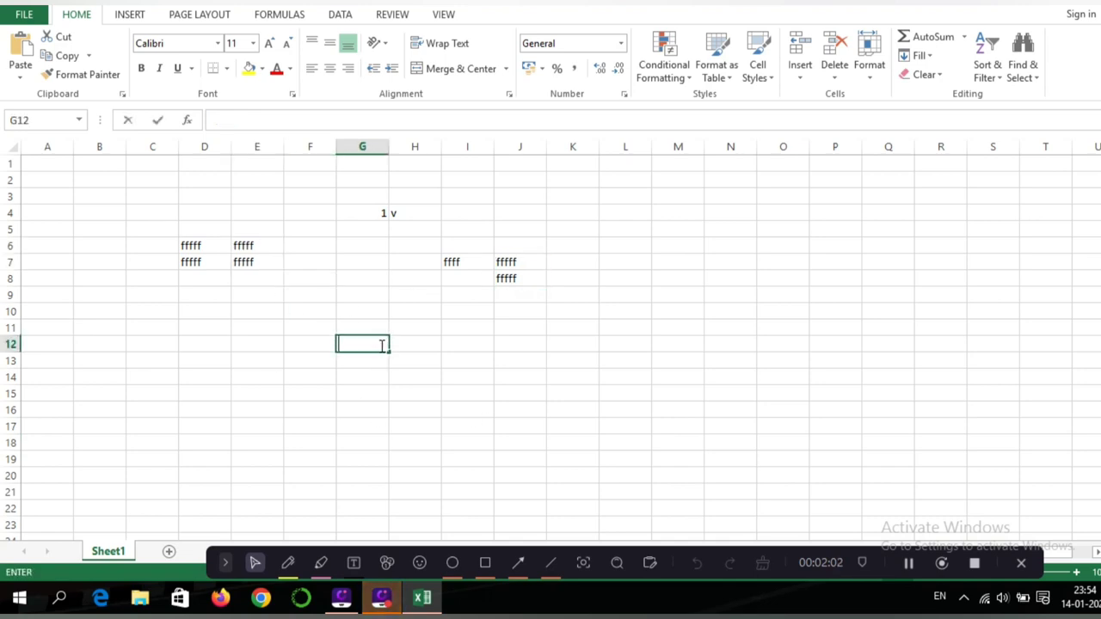
Paste the E6:E7 fffff values into J7:J8
left_click(400, 295)
left_click_drag(510, 262, 519, 273)
key("ctrl+v")
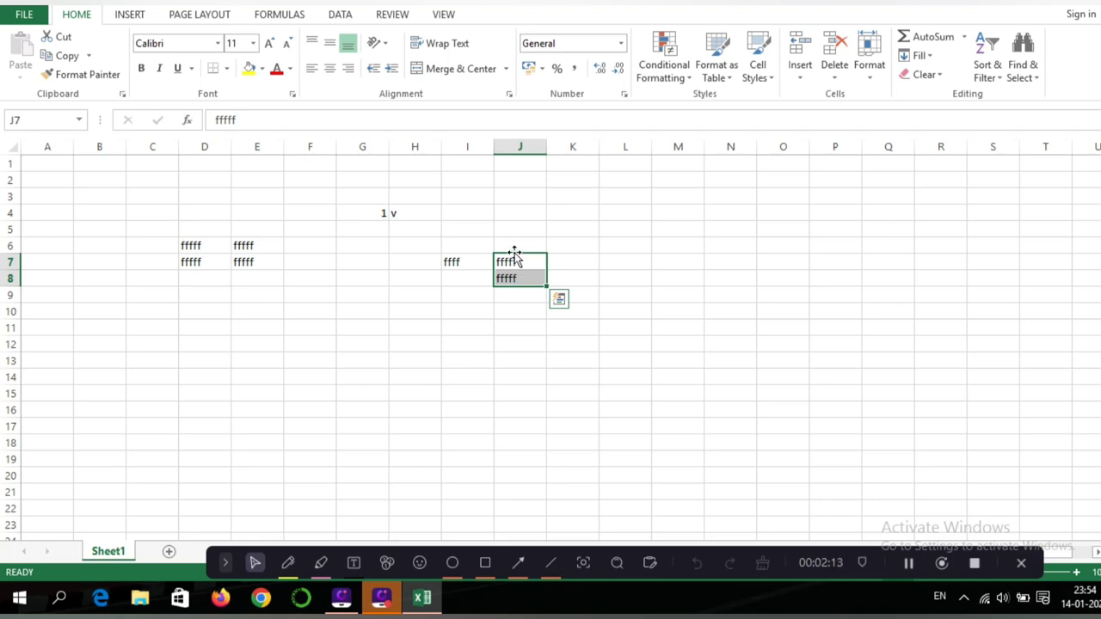
key("ctrl+Up")
left_click(514, 263)
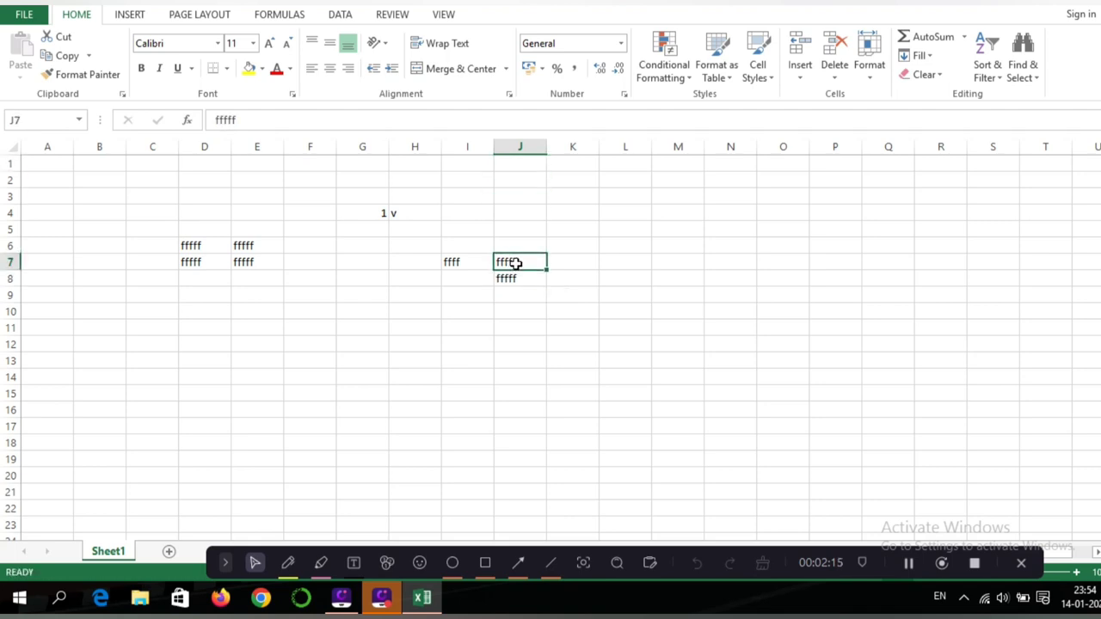
mouse_move(514, 263)
left_mouse_down()
mouse_move(516, 278)
mouse_move(838, 268)
mouse_move(314, 301)
left_mouse_up()
key("ctrl+v")
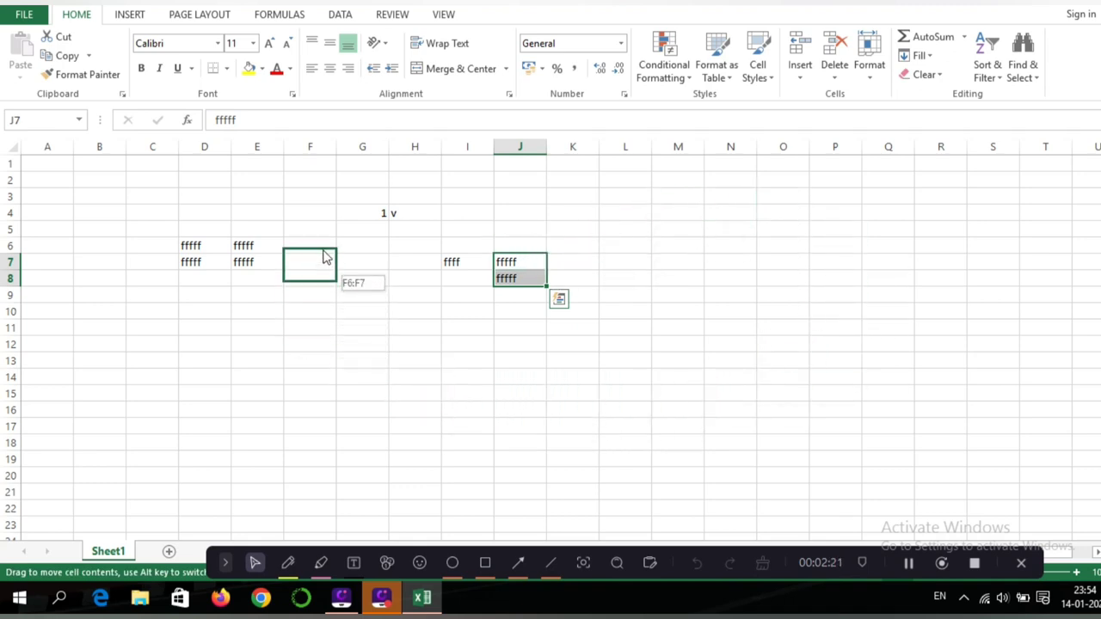
Drag the fffff blocks into F6:F7, then on into M3:N4
left_click_drag(314, 301, 321, 253)
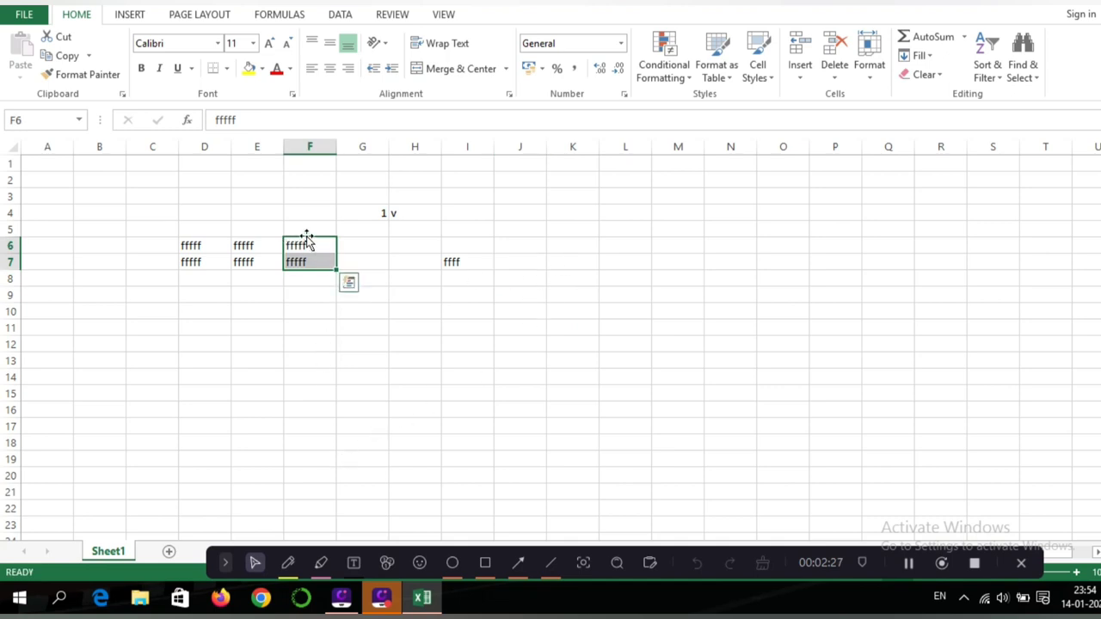
left_click_drag(307, 241, 729, 198)
mouse_move(250, 244)
left_mouse_down()
mouse_move(260, 261)
mouse_move(364, 217)
mouse_move(675, 214)
left_mouse_up()
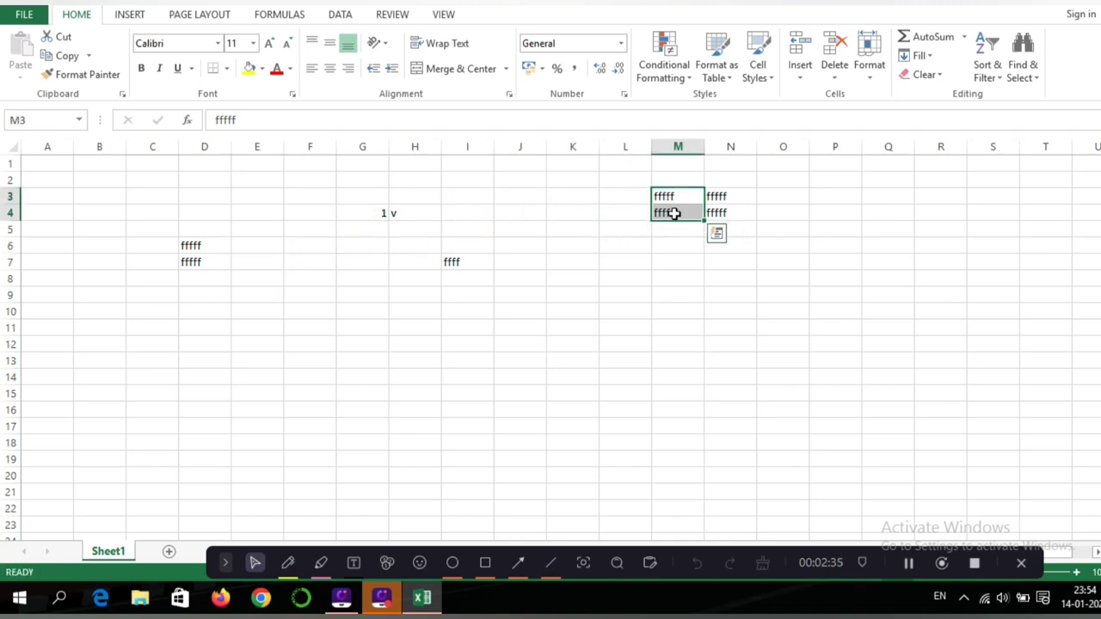
left_click(675, 280)
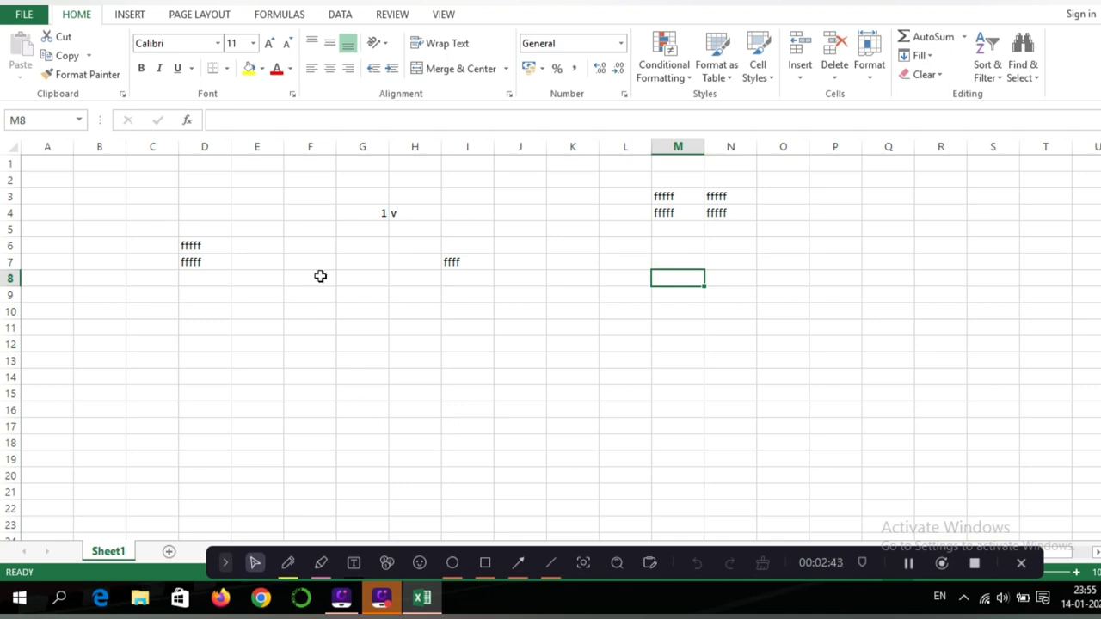
left_click_drag(362, 165, 457, 282)
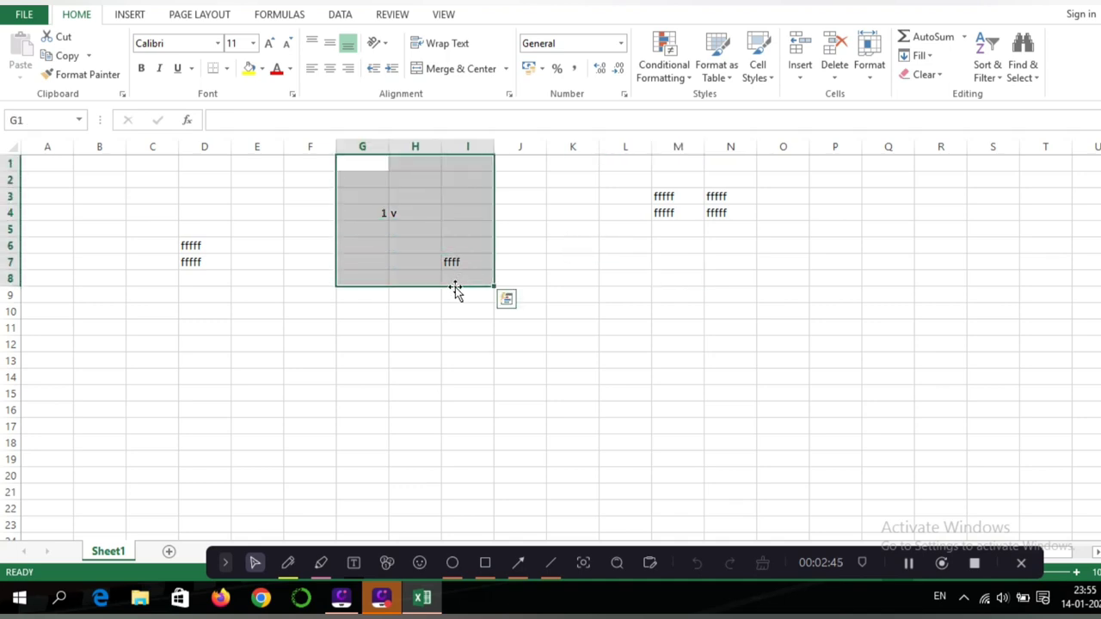
Clear G1:I8 and enter 1st in H3 and 2nd in H4
key("Delete")
left_click(401, 200)
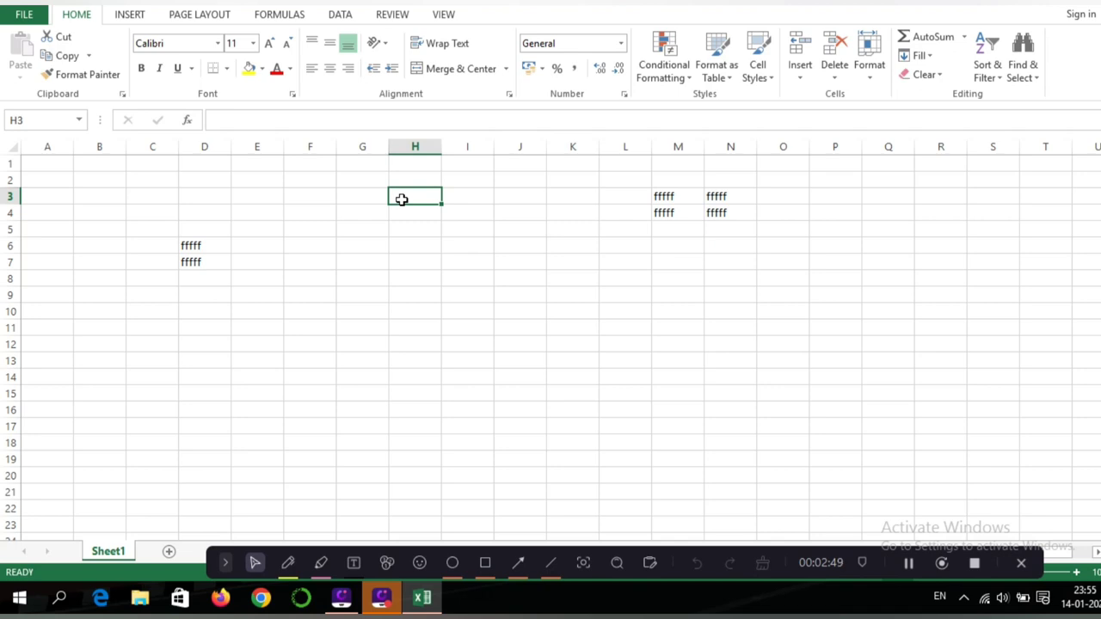
type("1st")
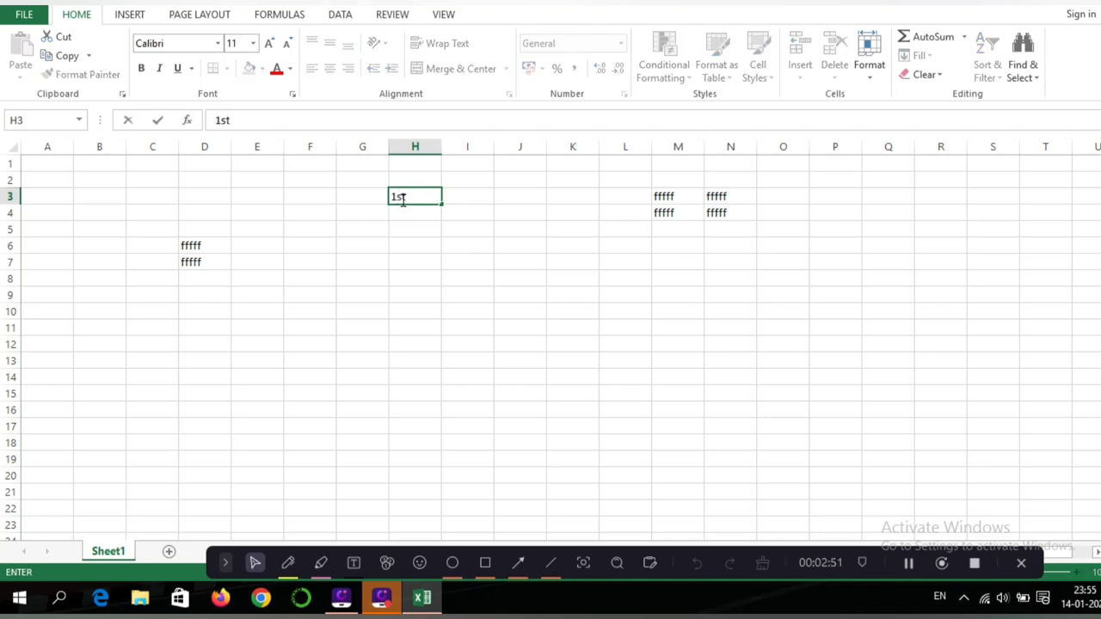
left_click(410, 216)
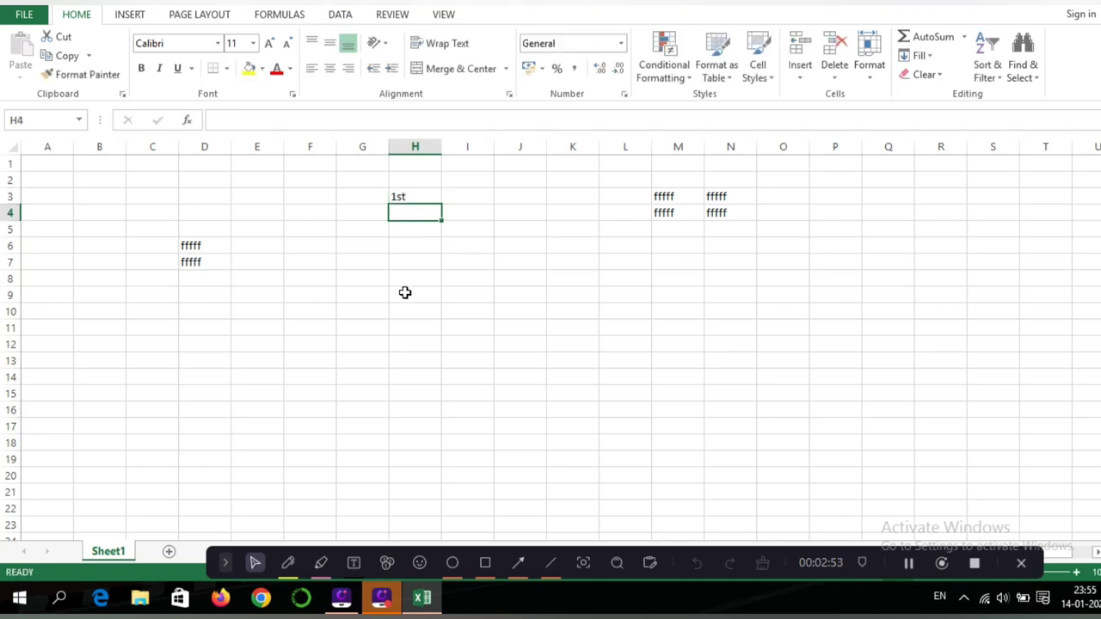
type("2nd")
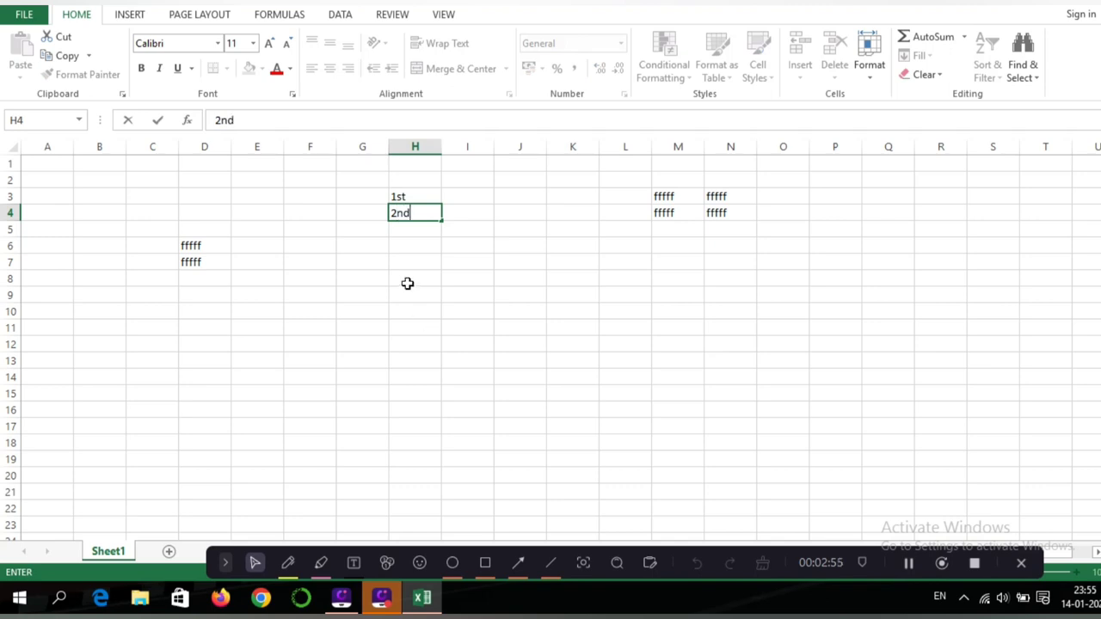
left_click(408, 283)
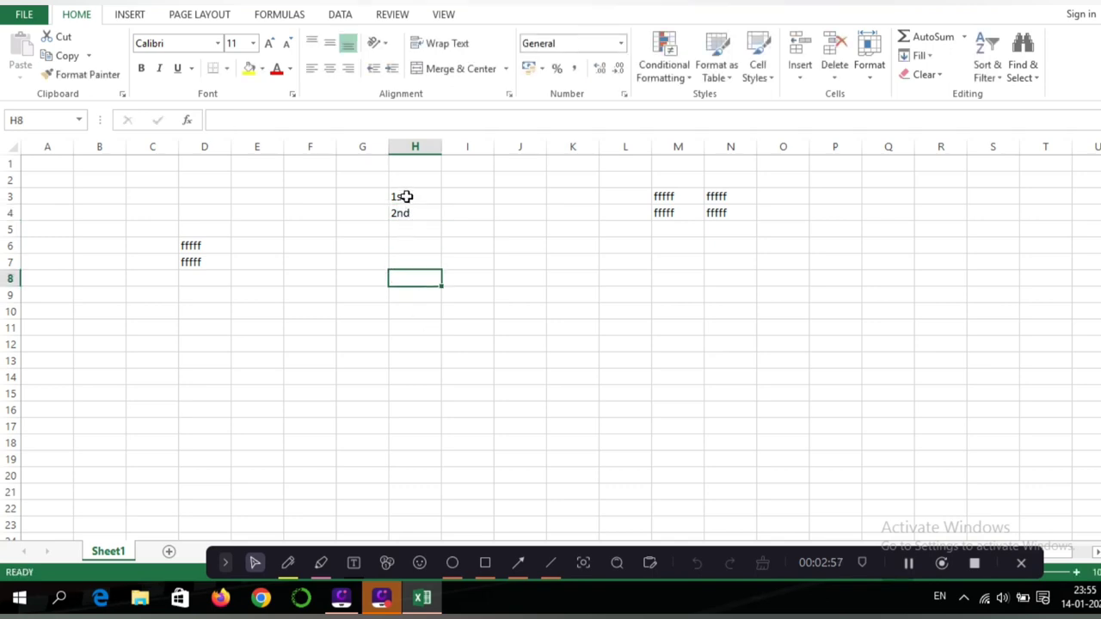
Highlight the st suffix of 1st in H3 within the formula bar
left_click(409, 213)
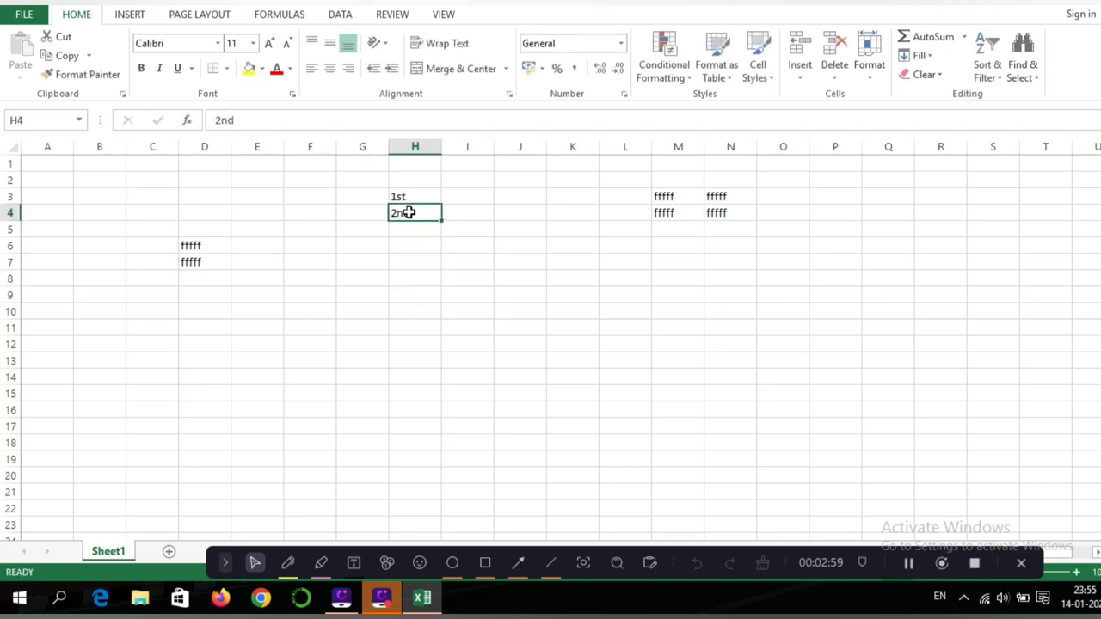
left_click(416, 197)
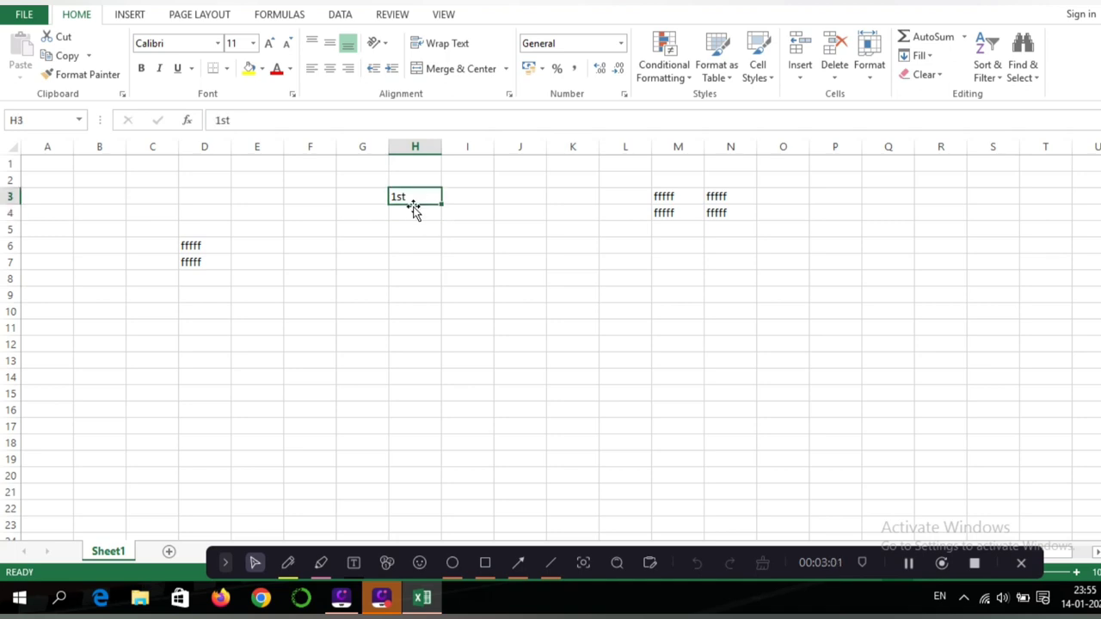
left_click(232, 121)
left_click_drag(223, 121, 230, 121)
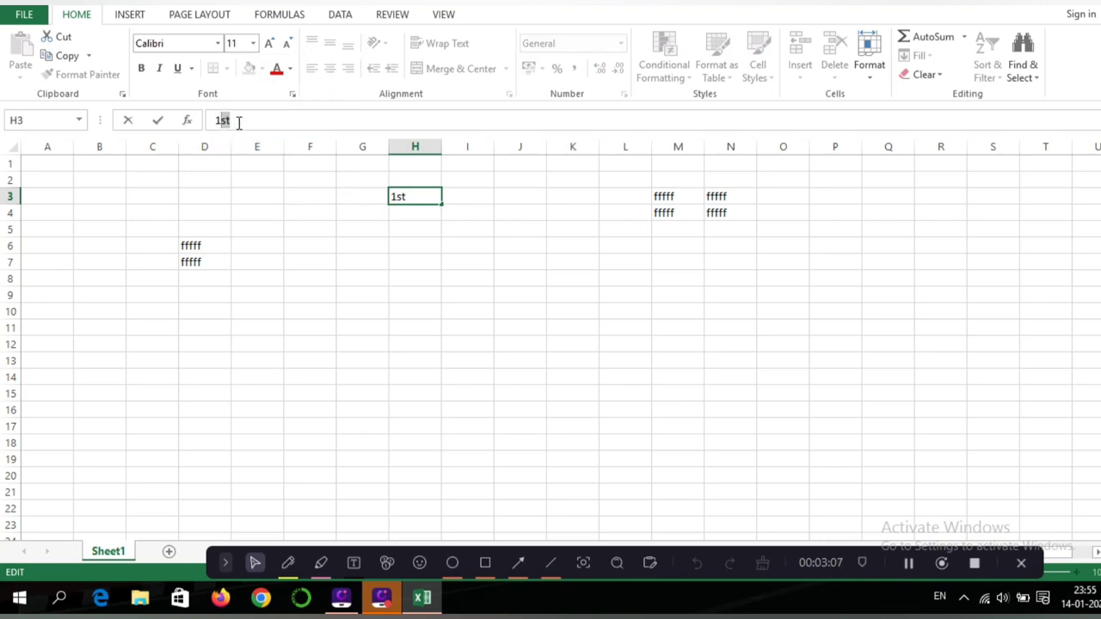
Format the st of 1st in H3 as superscript through Format Cells (Ctrl+1)
left_click(411, 196)
double_click(408, 196)
left_click(417, 198)
key("ctrl+1")
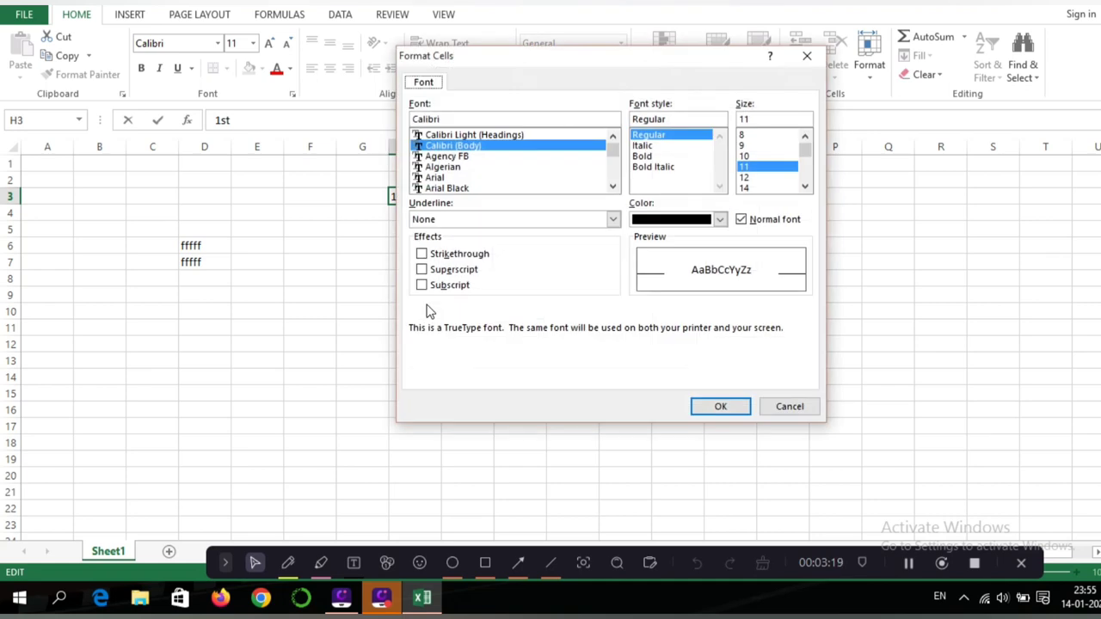
left_click(421, 269)
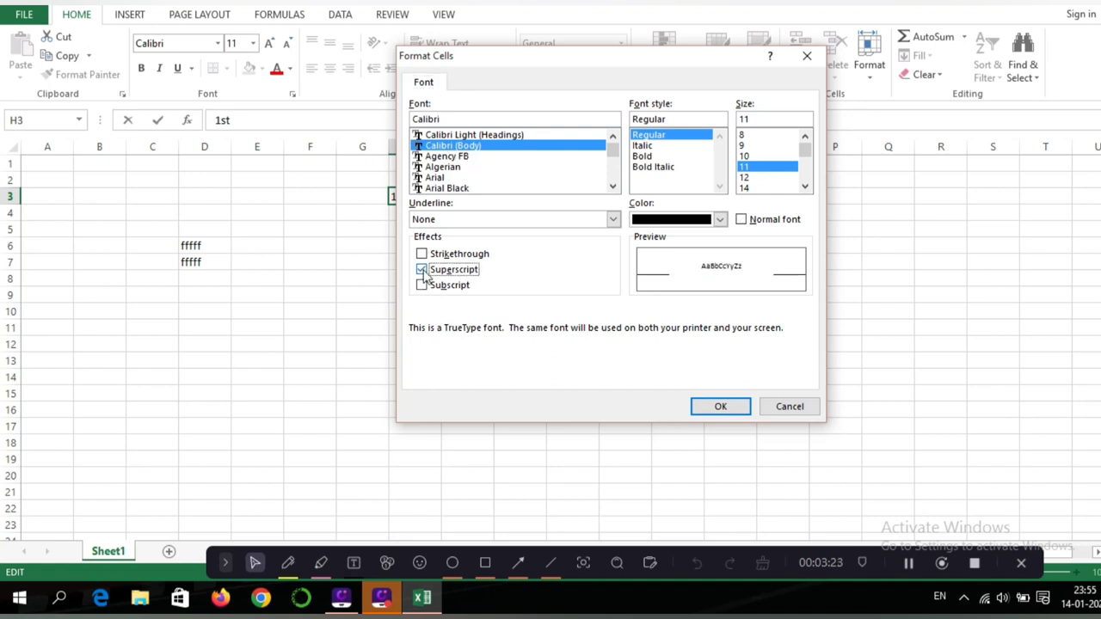
left_click(712, 407)
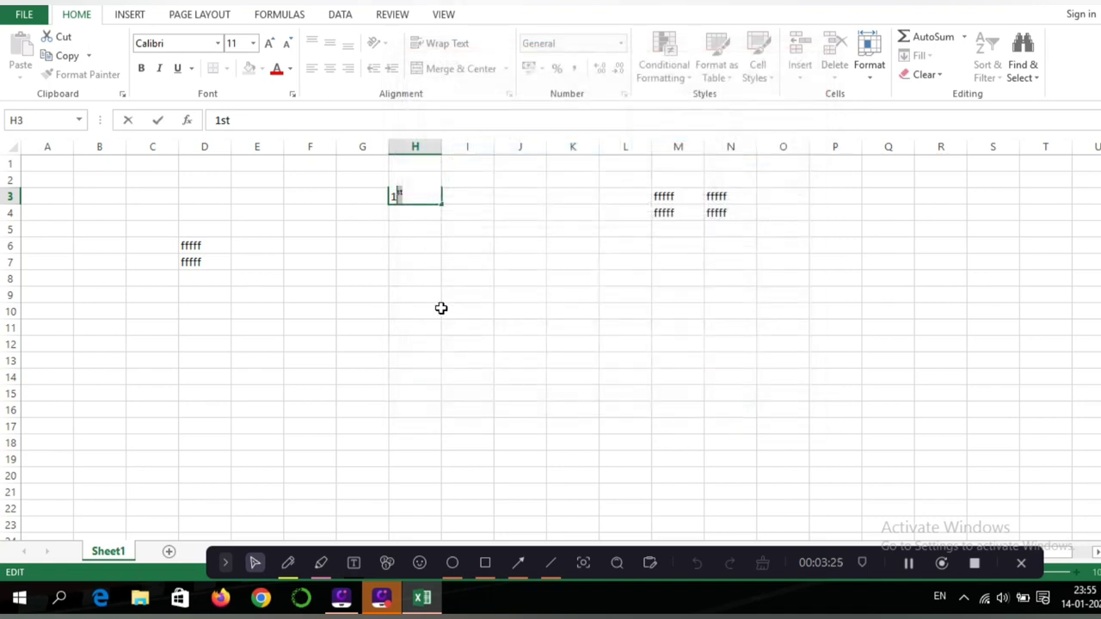
Fill H3 down to H21, producing 1st through 19th with superscript suffixes
left_click(406, 215)
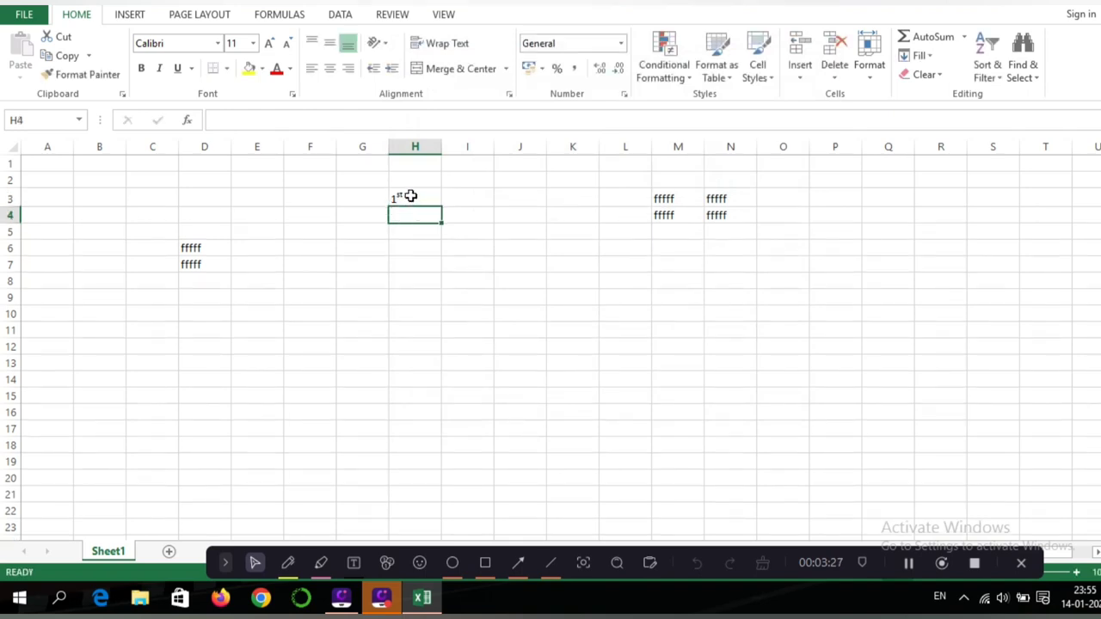
left_click(411, 195)
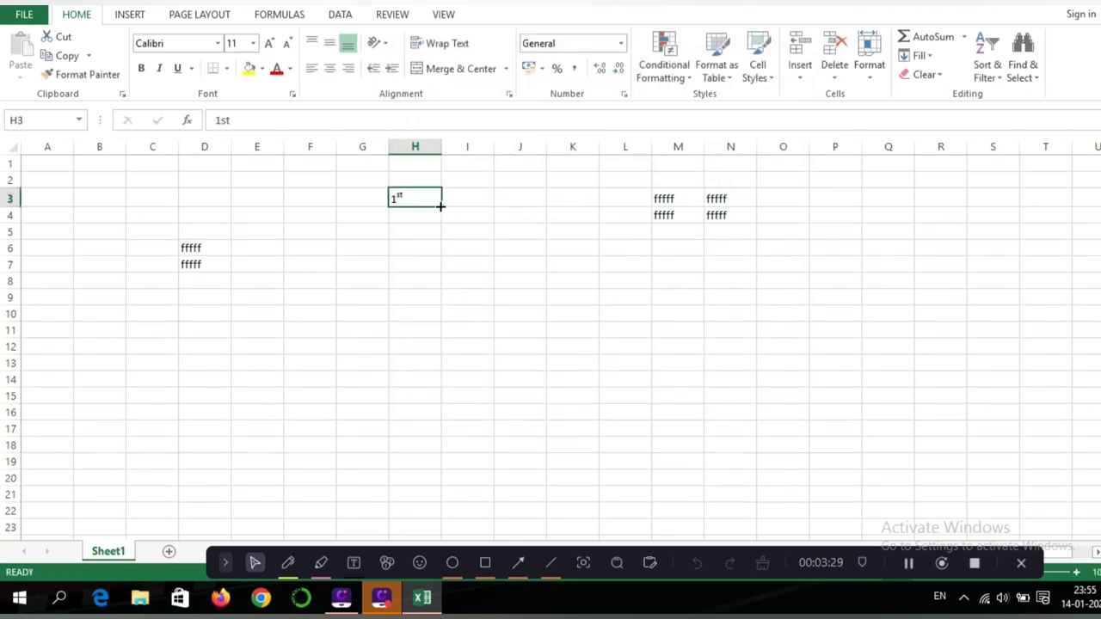
left_click_drag(442, 206, 430, 493)
left_click(544, 408)
scroll(545, 407, "down", 1)
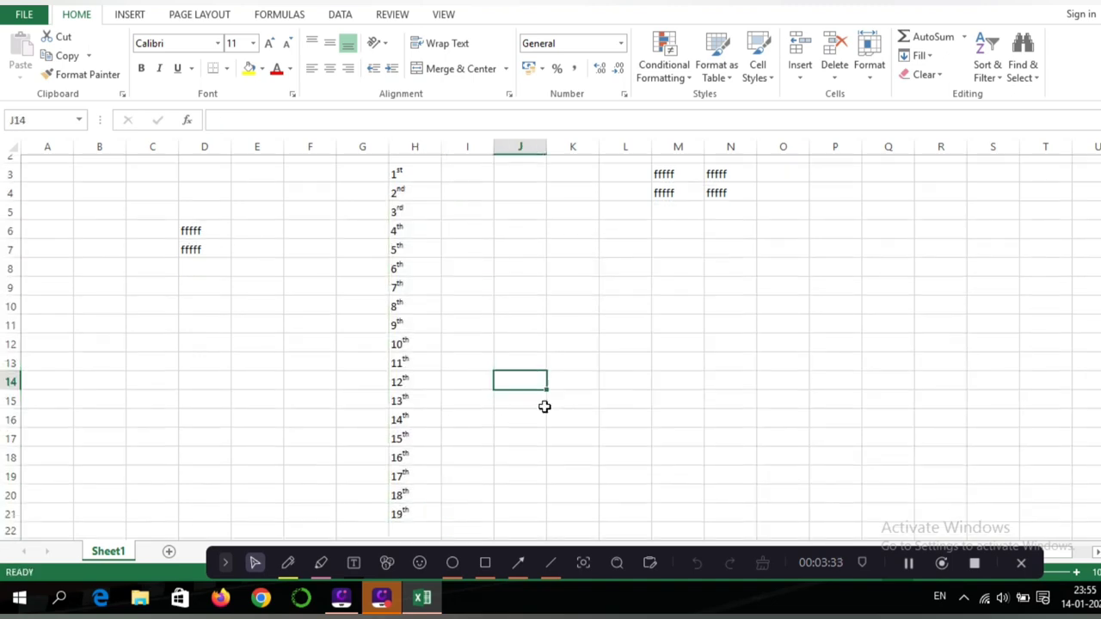
scroll(544, 407, "up", 1)
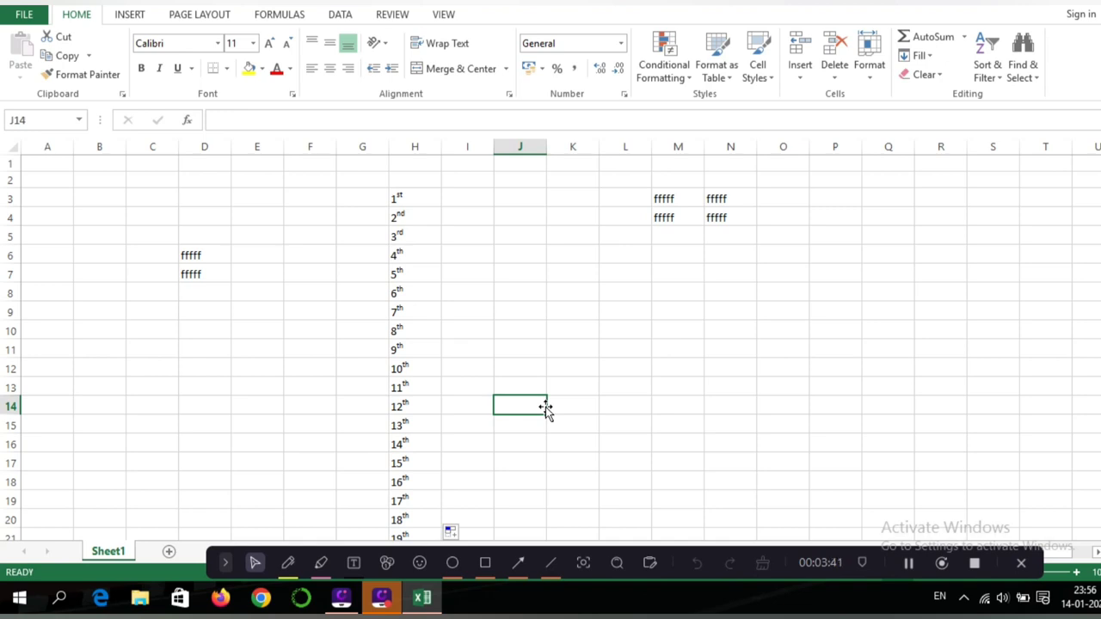
scroll(452, 335, "down", 1)
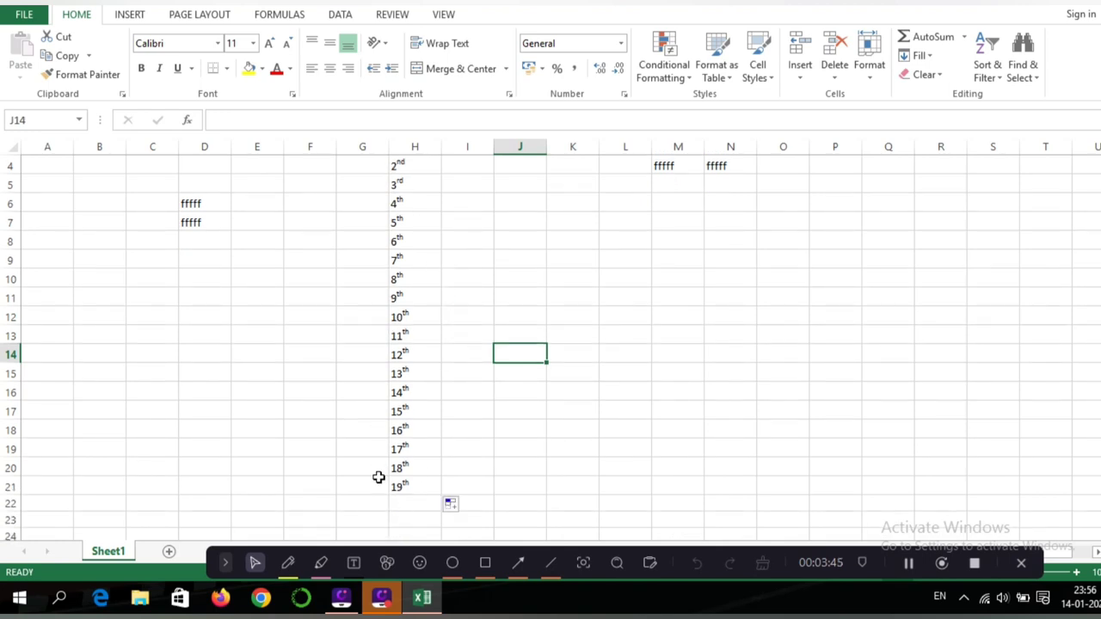
scroll(401, 512, "down", 2)
scroll(400, 506, "up", 2)
scroll(400, 481, "up", 1)
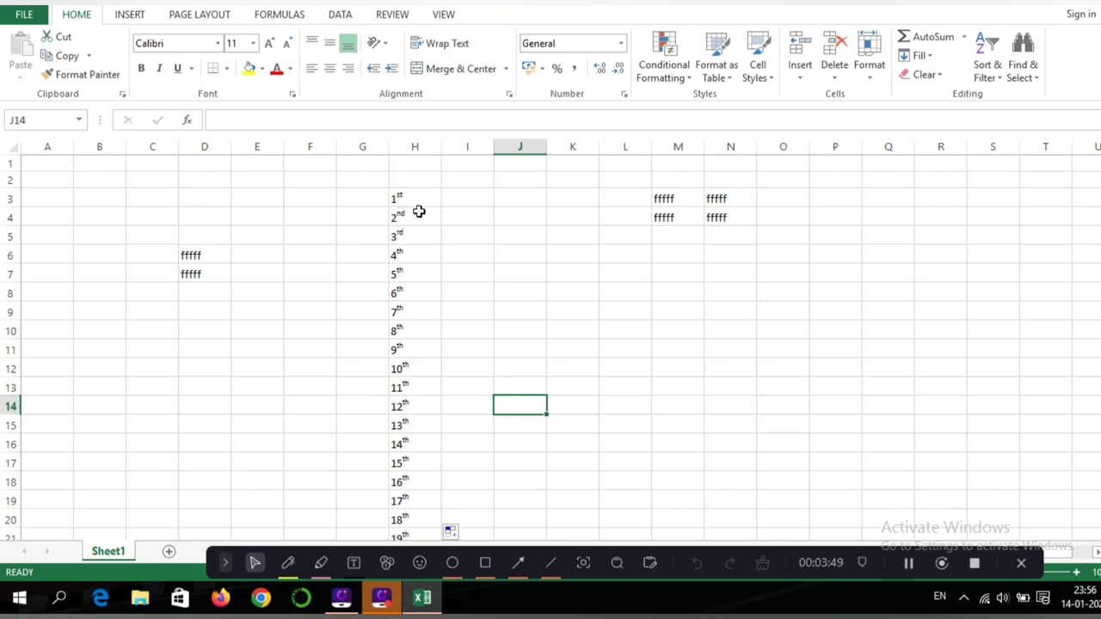
left_click(457, 199)
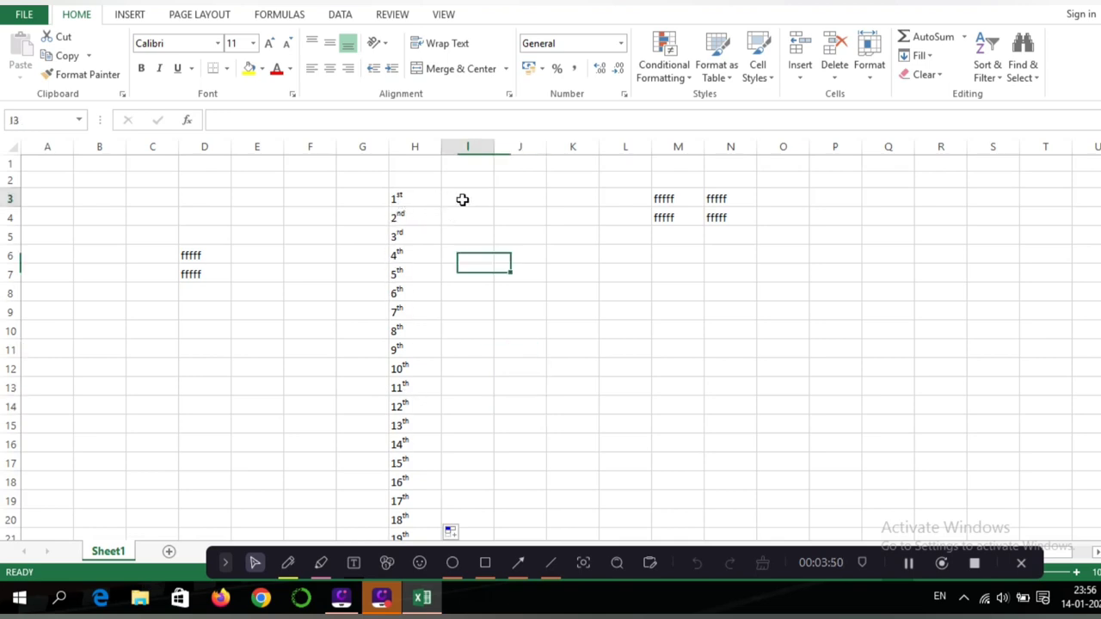